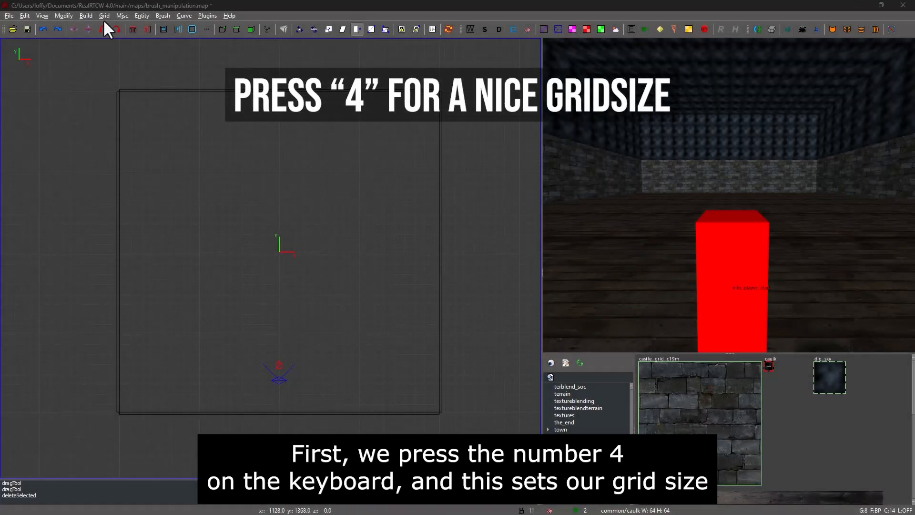
Set the grid size to 8 and draw a rectangular brush about 576 by 288 units south of the map origin in the top view.
left_click(105, 16)
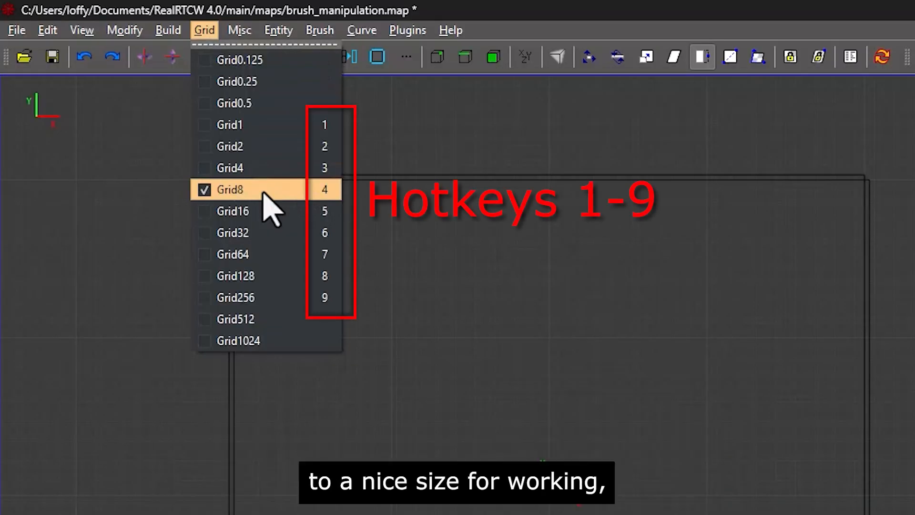
left_click(263, 193)
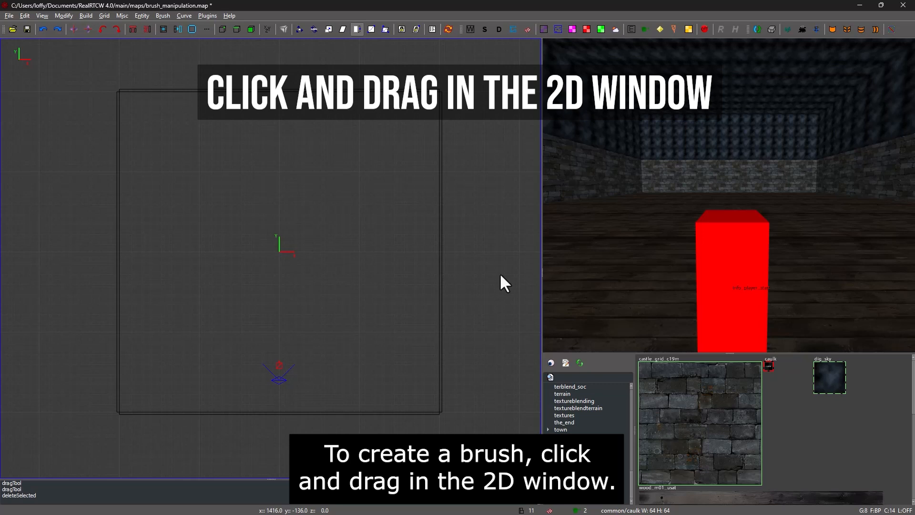
left_click_drag(241, 304, 281, 335)
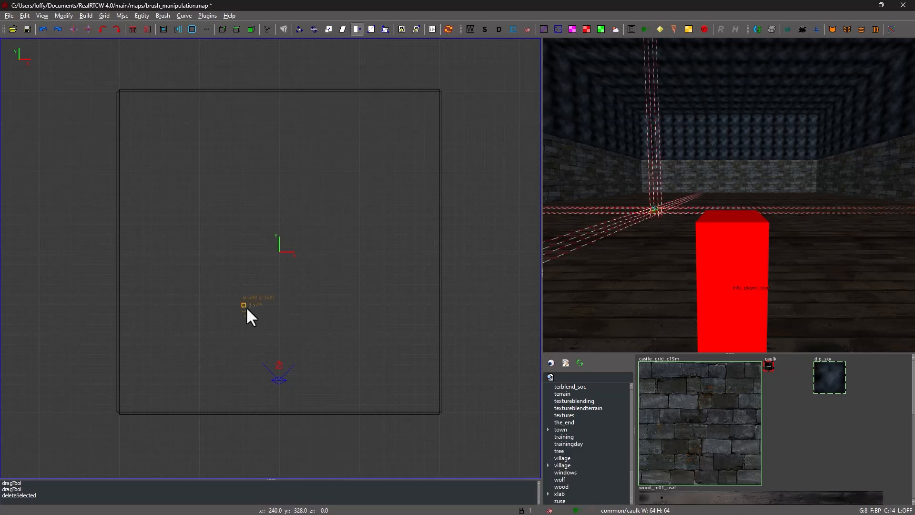
mouse_move(318, 367)
left_mouse_down()
mouse_move(394, 414)
mouse_move(436, 414)
left_mouse_up()
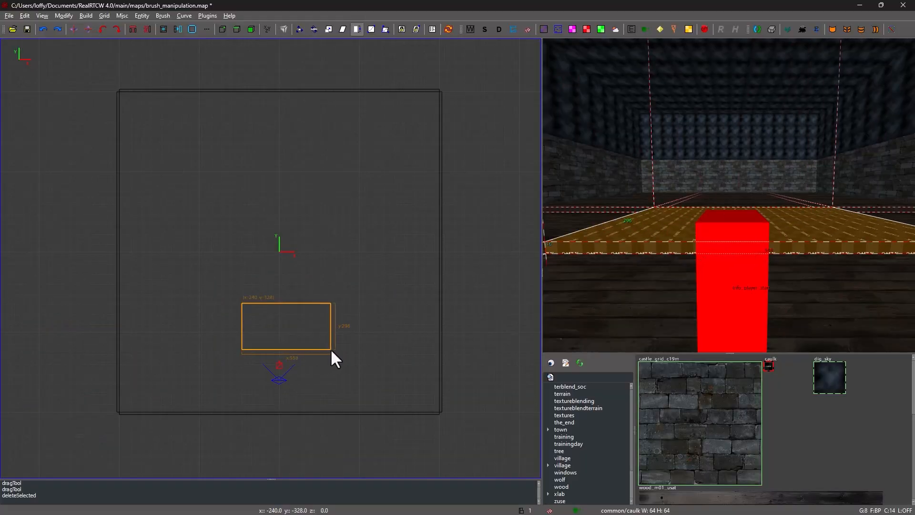
left_click_drag(331, 351, 341, 343)
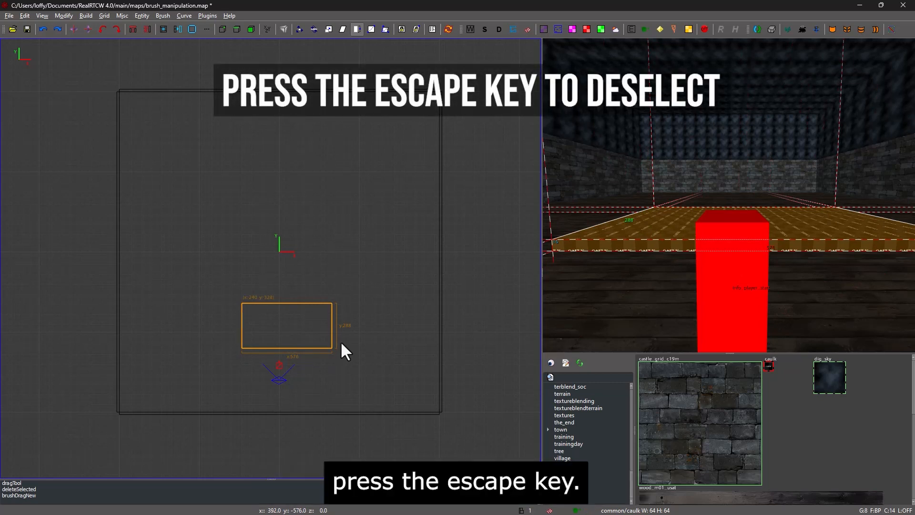
key("Escape")
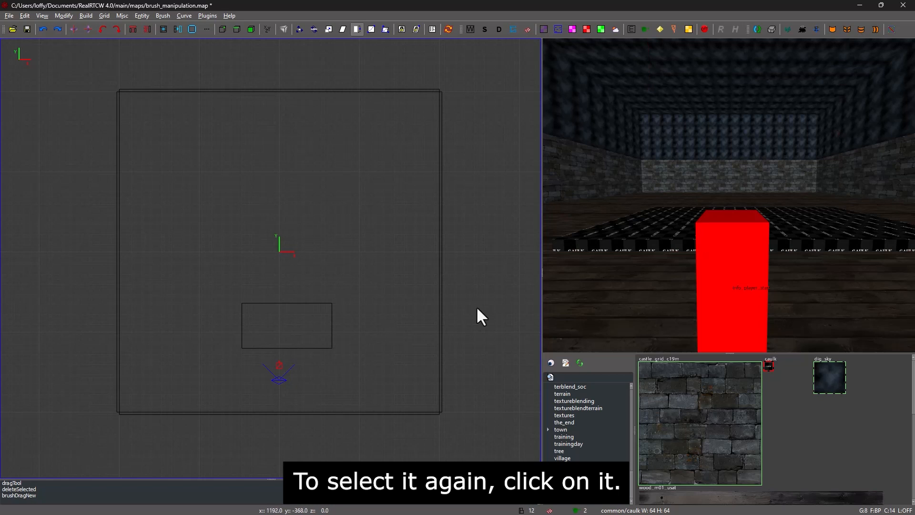
left_click(643, 241)
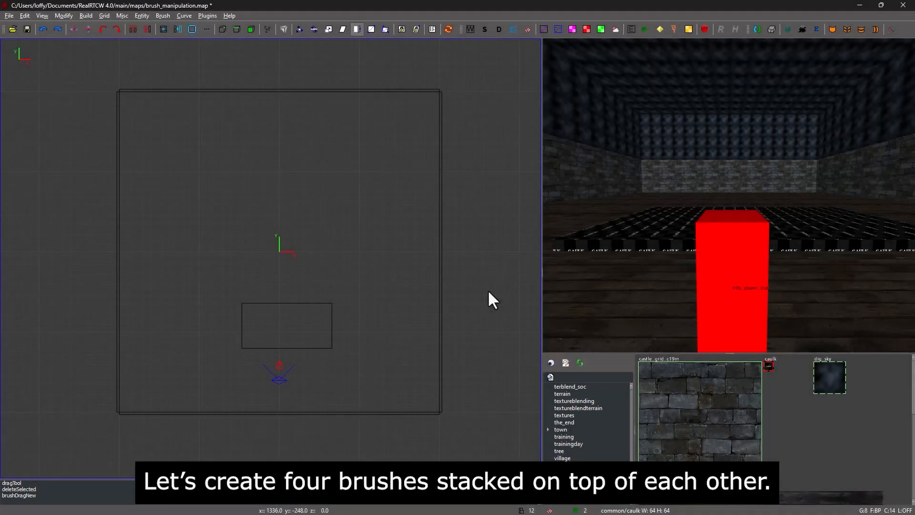
Create a second brush about 240 by 344 units overlapping the first, and raise it above the first in the side view.
left_click_drag(261, 287, 299, 352)
key("ctrl+Tab")
scroll(274, 286, "up", 6)
left_click_drag(286, 295, 286, 272)
key("ctrl+Tab")
left_click_drag(405, 258, 362, 258)
left_click_drag(323, 259, 327, 259)
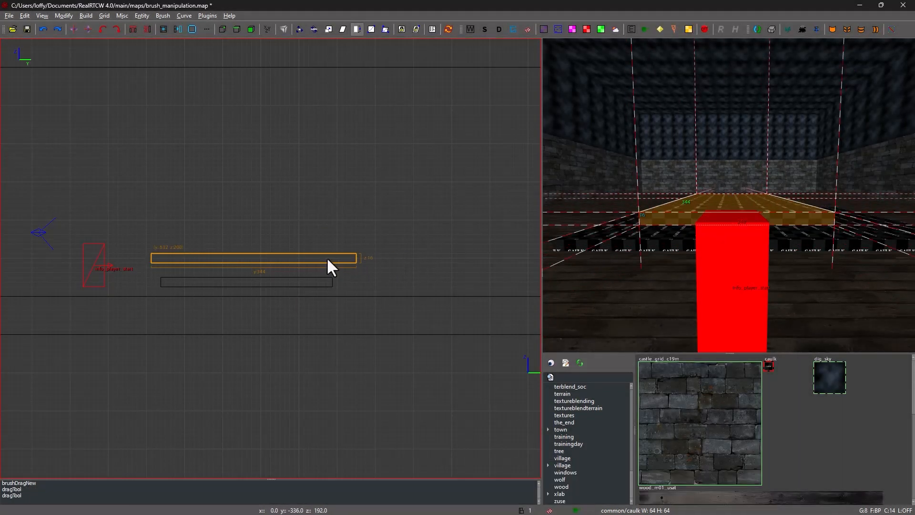
key("Escape")
Add a third brush about 248 by 176 units above the second one, sizing it in the side and top views.
mouse_move(180, 234)
left_mouse_down()
mouse_move(285, 250)
mouse_move(267, 238)
left_mouse_up()
key("ctrl+Tab")
left_click_drag(353, 257, 324, 258)
Add a fourth brush about 248 by 96 units above the third one, sizing it in the side and top views.
key("ctrl+Tab")
left_click_drag(249, 234, 339, 251)
key("ctrl+Tab")
key("ctrl+Tab")
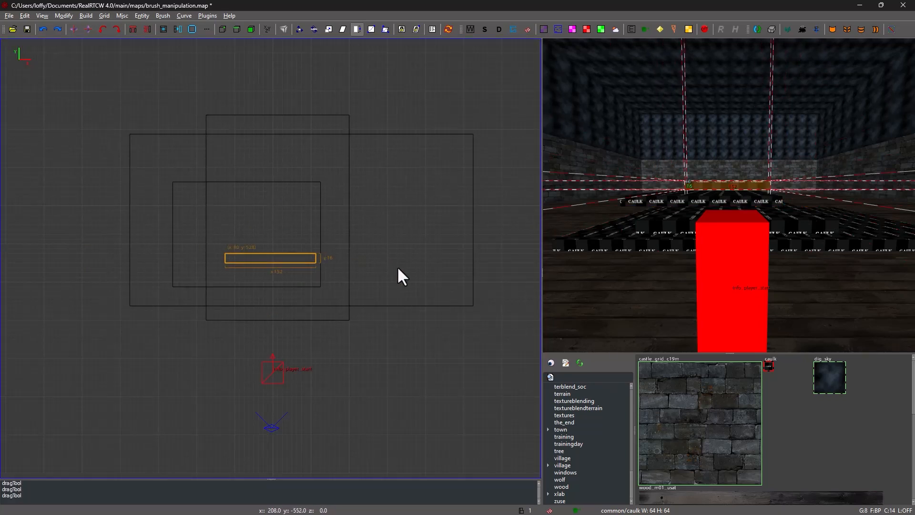
mouse_move(398, 269)
left_mouse_down()
mouse_move(343, 239)
mouse_move(344, 224)
left_mouse_up()
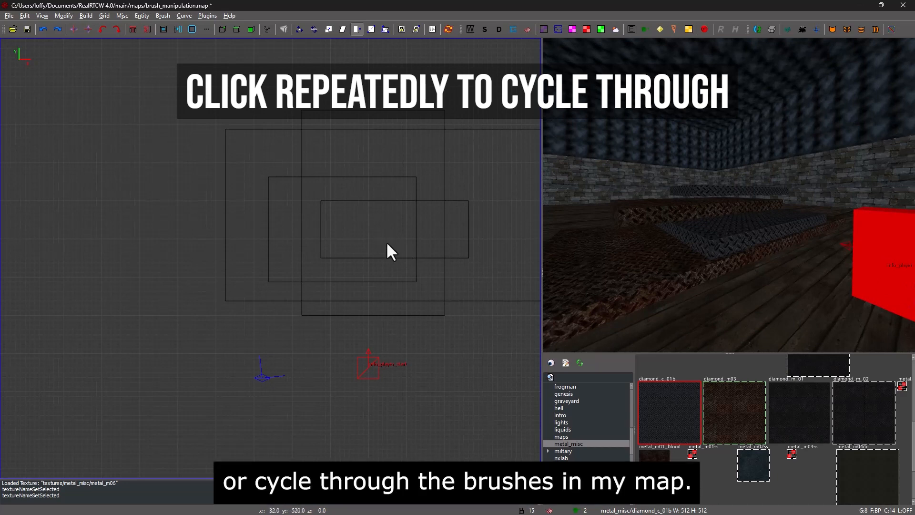
Cycle the selection through the overlapping stacked brushes at one spot in the top view, and clear the selection.
left_click(383, 228, "alt+shift")
left_click(383, 227, "alt+shift")
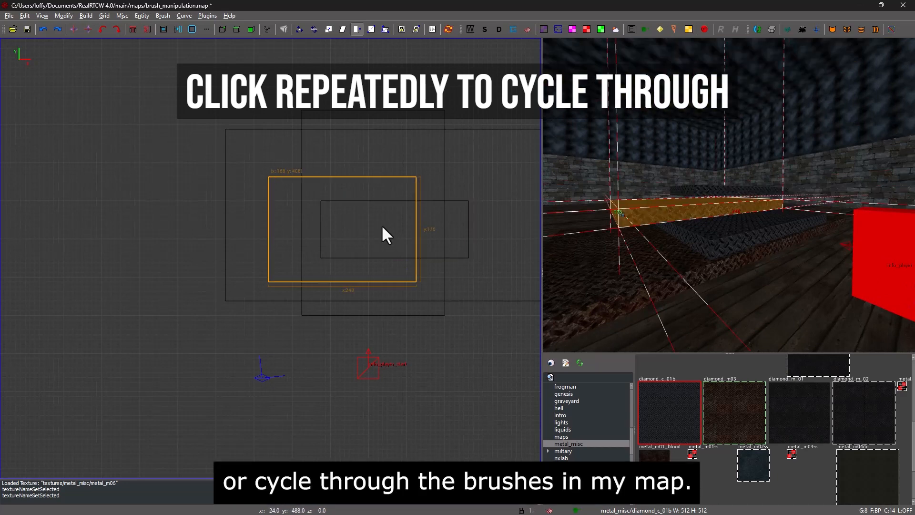
left_click(383, 228, "alt+shift")
left_click(383, 227, "alt+shift")
left_click(382, 228, "alt+shift")
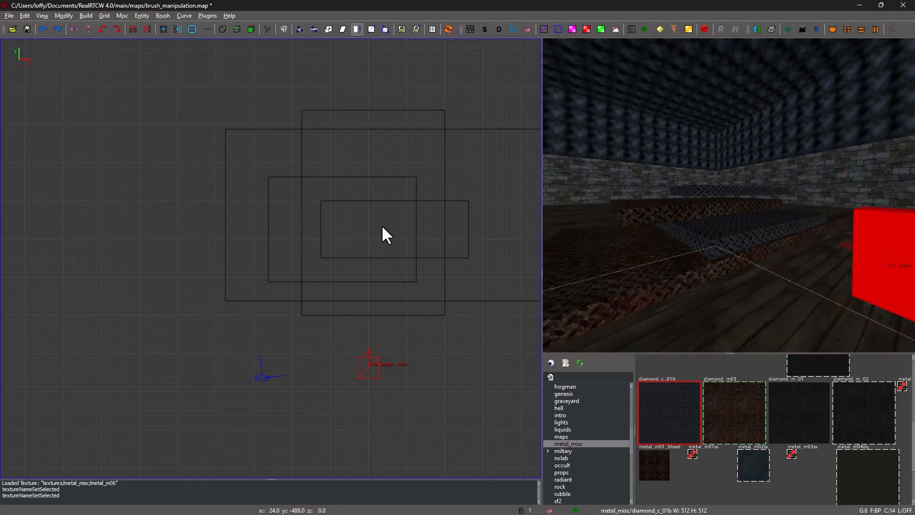
left_click(383, 228, "alt+shift")
left_click(92, 270, "alt+shift")
left_click(92, 270, "alt+shift")
left_click(92, 270, "alt+shift")
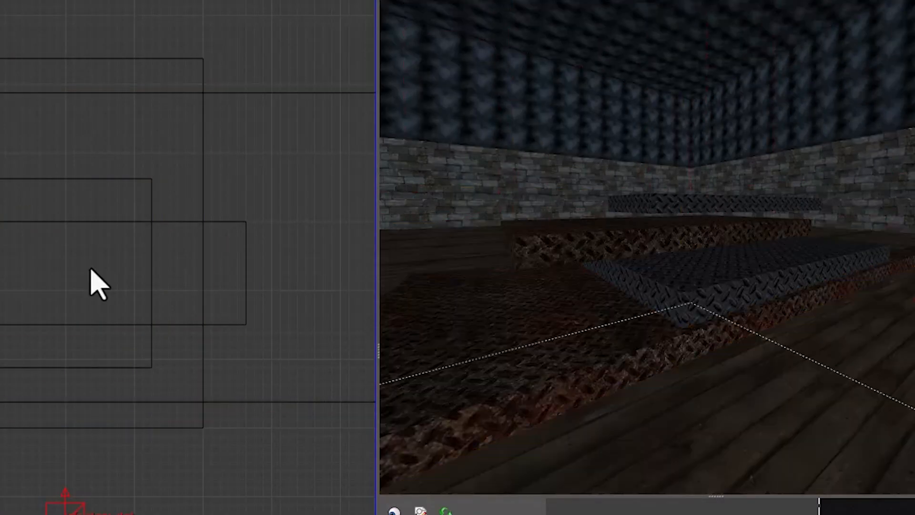
left_click(91, 270, "alt+shift")
left_click(91, 271, "alt+shift")
left_click(92, 270, "alt+shift")
key("Escape")
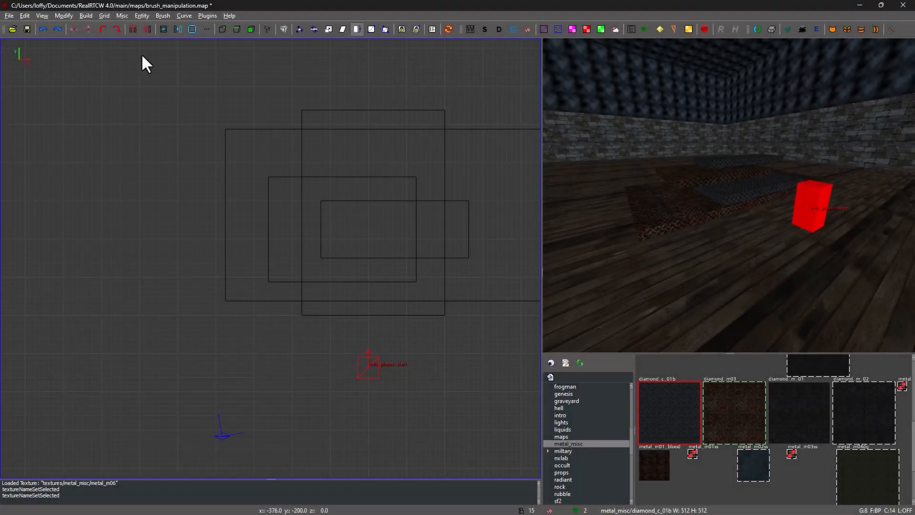
Compile the map with the last ultra Q3Map2 BSP build preset, view it in the game, and exit with the quit console command.
left_click(86, 15)
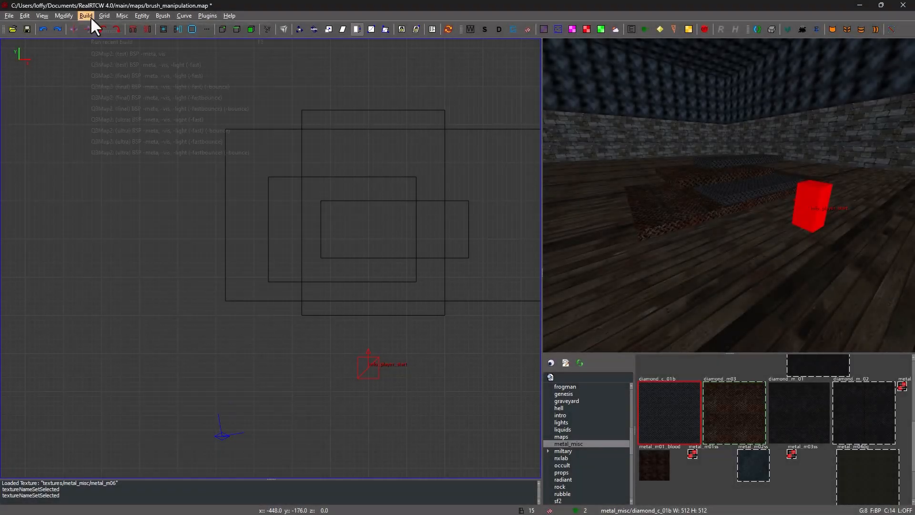
left_click(162, 152)
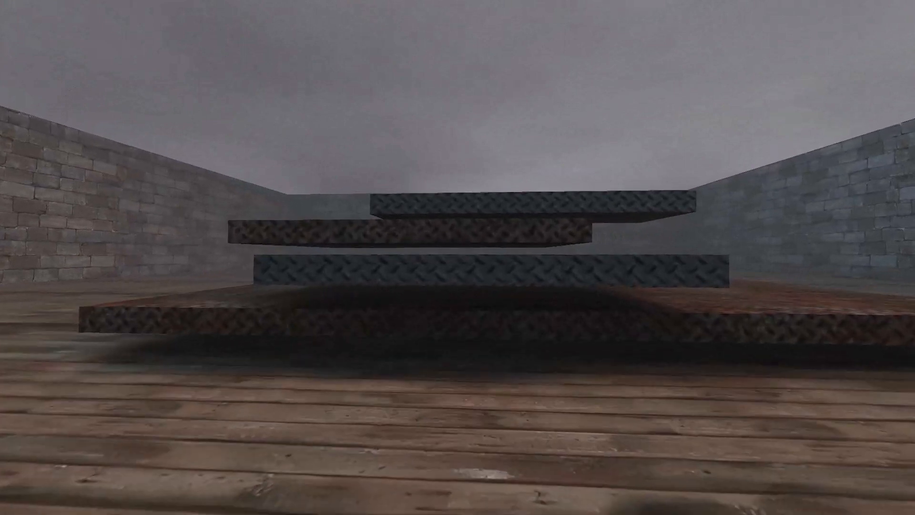
key("grave")
type("quit")
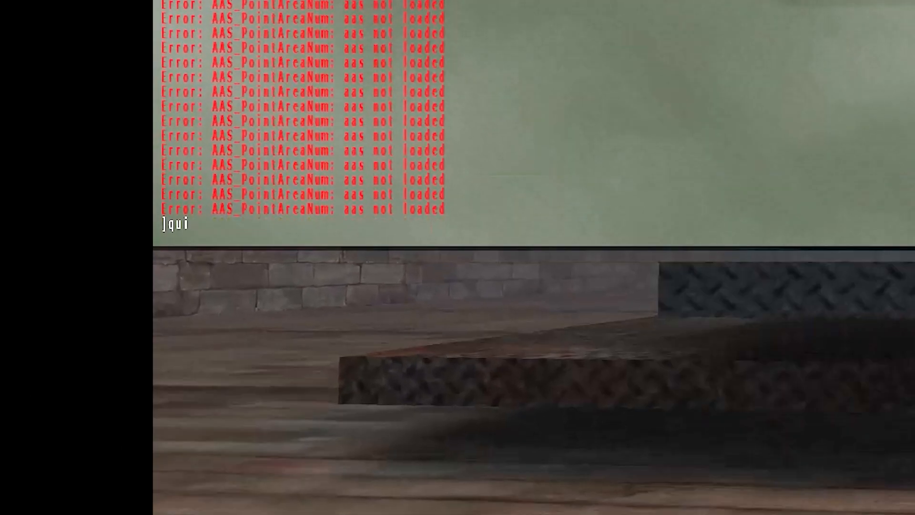
key("Return")
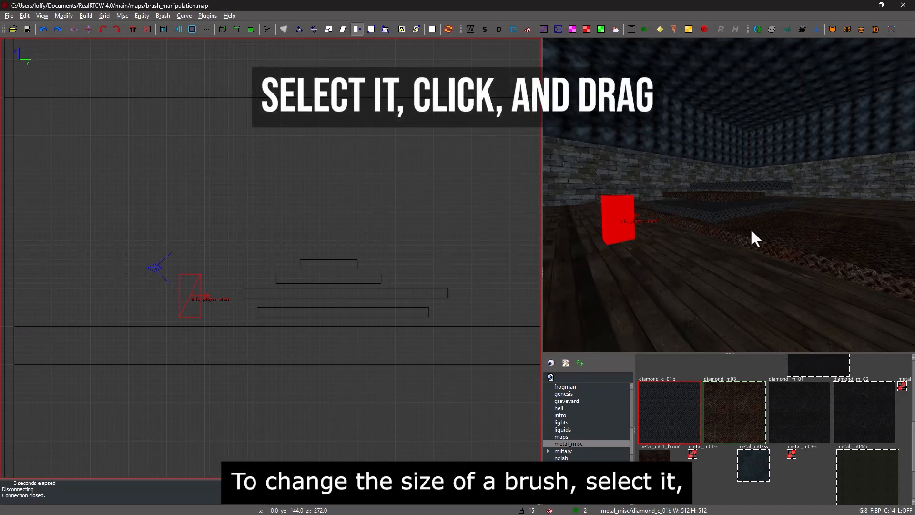
Select the topmost brush and resize it vertically by moving its top and bottom faces in the side and 3D views.
left_click(751, 185, "shift")
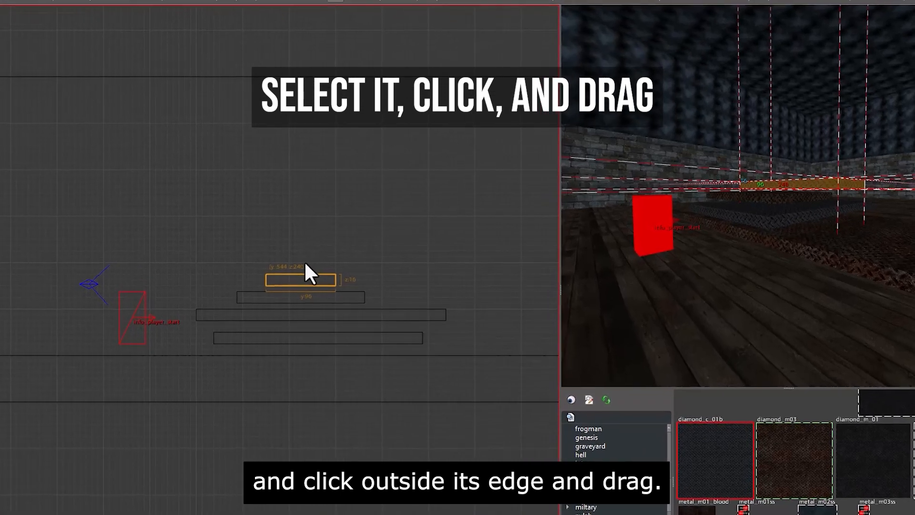
left_click_drag(305, 264, 302, 219)
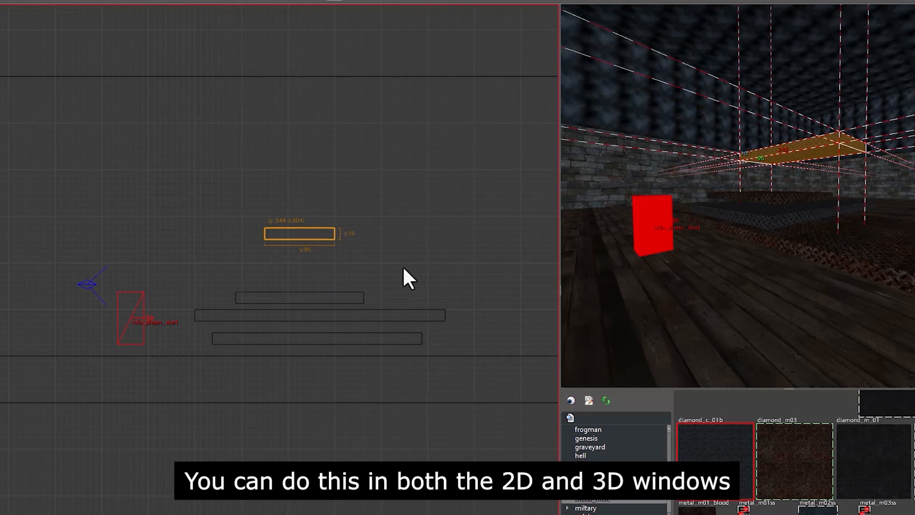
left_click_drag(800, 179, 803, 182)
left_click_drag(685, 192, 679, 213)
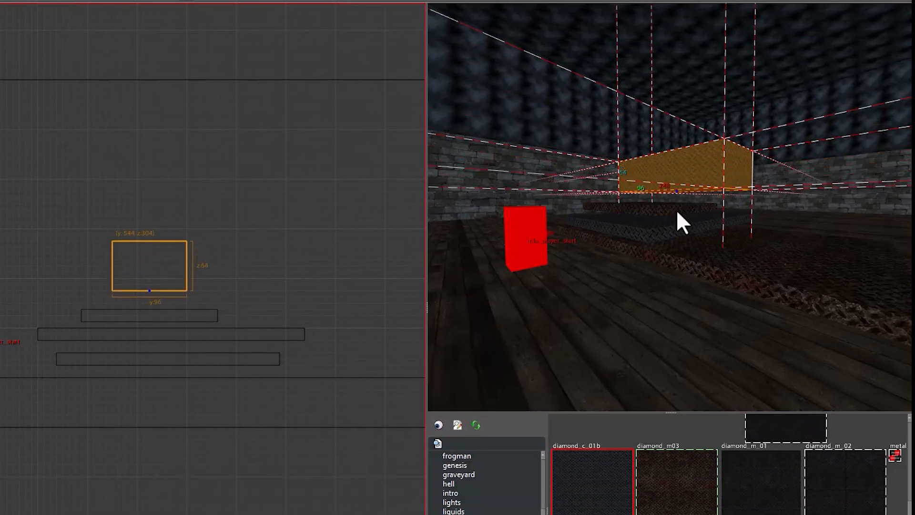
mouse_move(678, 119)
left_mouse_down()
mouse_move(682, 135)
mouse_move(472, 241)
left_mouse_up()
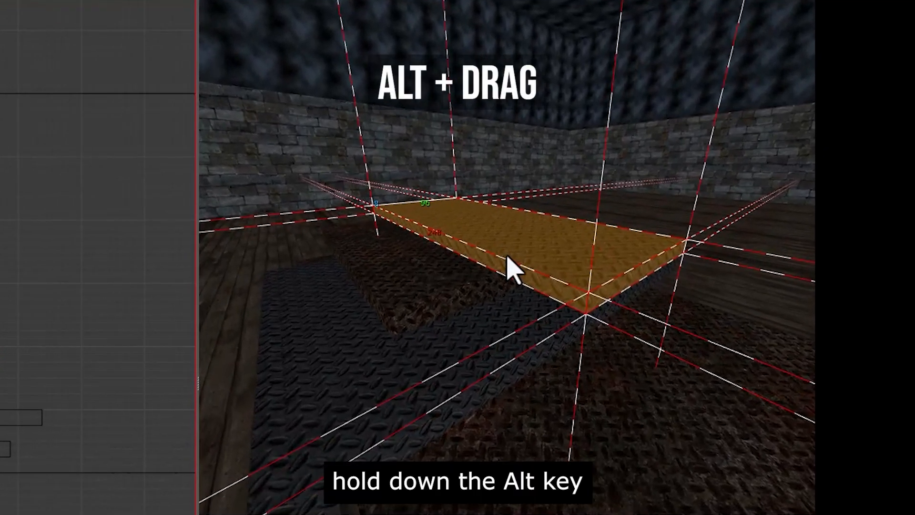
Adjust individual faces of the topmost brush, widening it to about 128 units, and of the lowest brush in the 3D view.
key("alt")
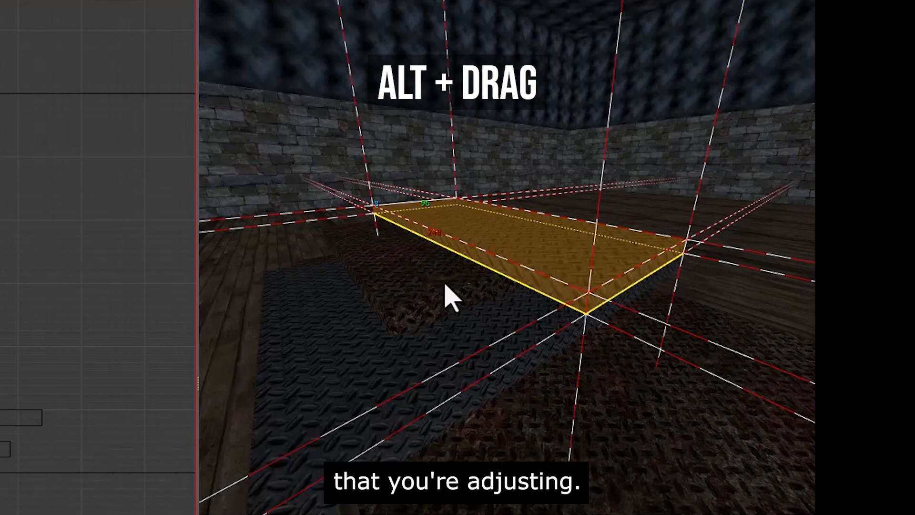
mouse_move(514, 240)
left_mouse_down("alt")
mouse_move(515, 198)
mouse_move(511, 229)
mouse_move(352, 286)
mouse_move(408, 275)
left_mouse_up("alt")
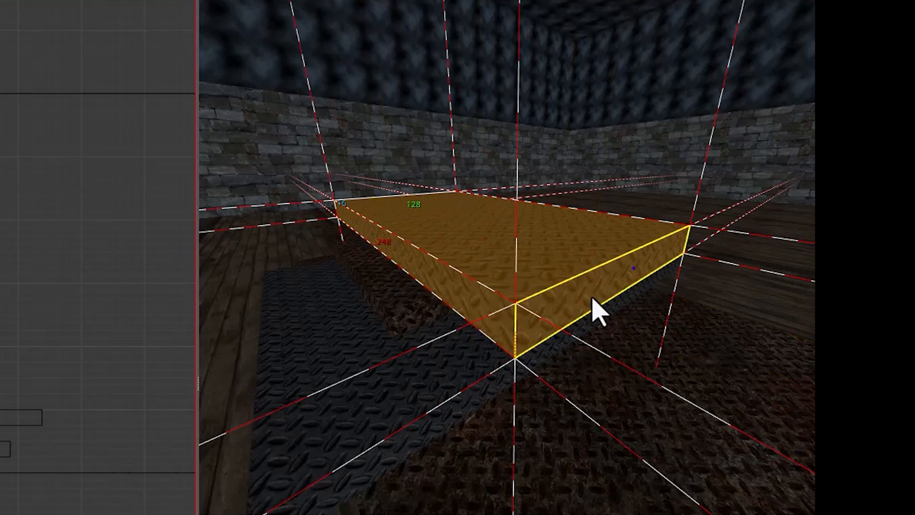
mouse_move(593, 307)
left_mouse_down()
mouse_move(639, 336)
mouse_move(607, 353)
left_mouse_up()
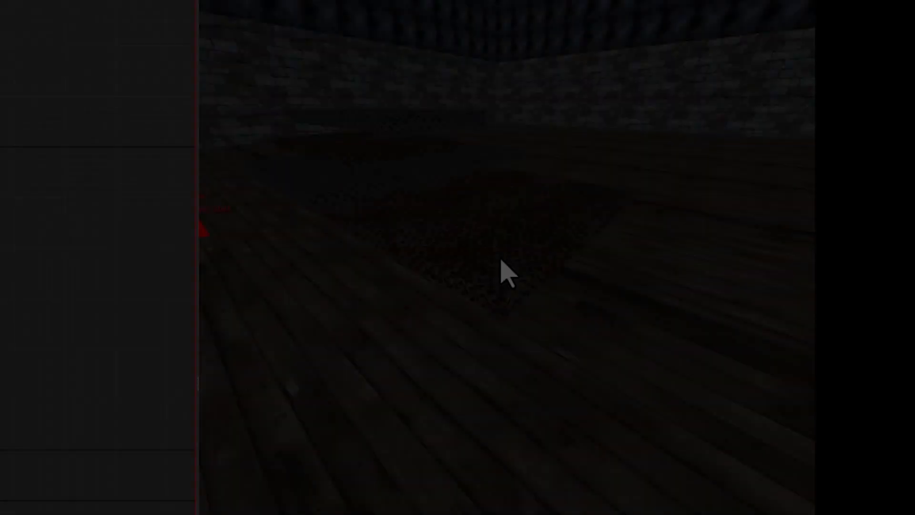
left_click(508, 267)
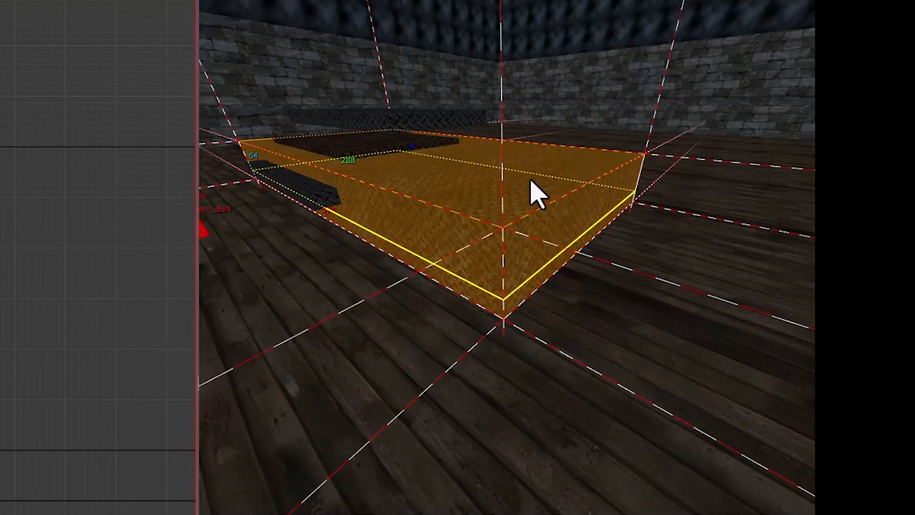
mouse_move(534, 193)
left_mouse_down()
mouse_move(525, 231)
mouse_move(582, 256)
mouse_move(510, 313)
mouse_move(543, 291)
mouse_move(627, 301)
left_mouse_up()
Select multiple brushes in the 3D view one by one and by sweeping across them, clearing each selection.
left_click_drag(496, 312, 467, 344, "shift")
key("Escape")
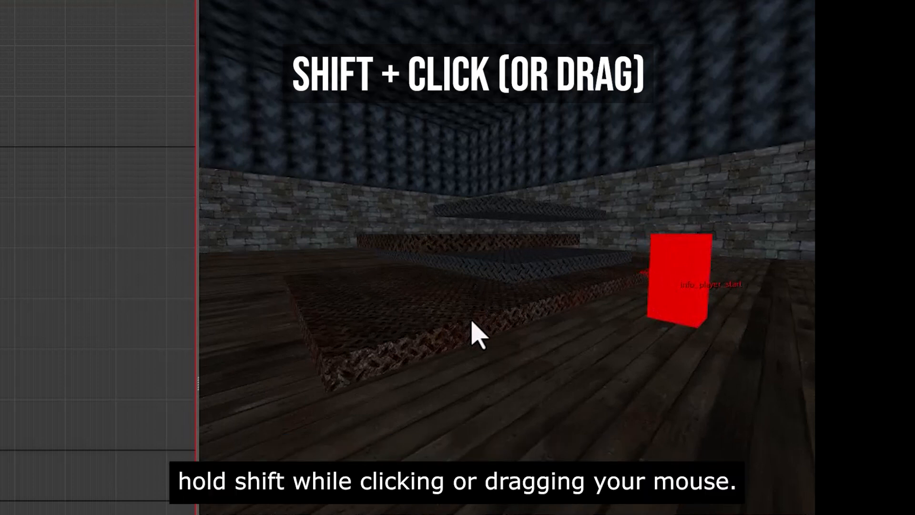
left_click(496, 317)
left_click(509, 265, "shift")
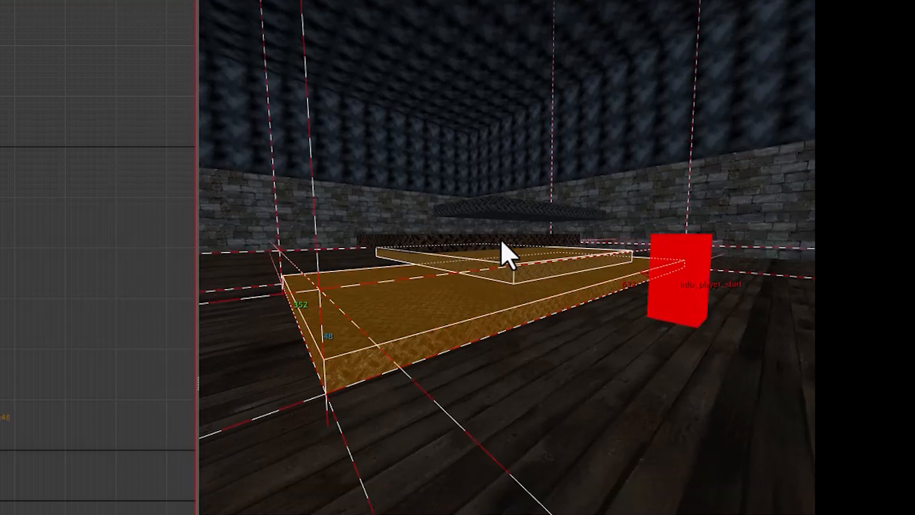
left_click(504, 213, "shift")
key("Escape")
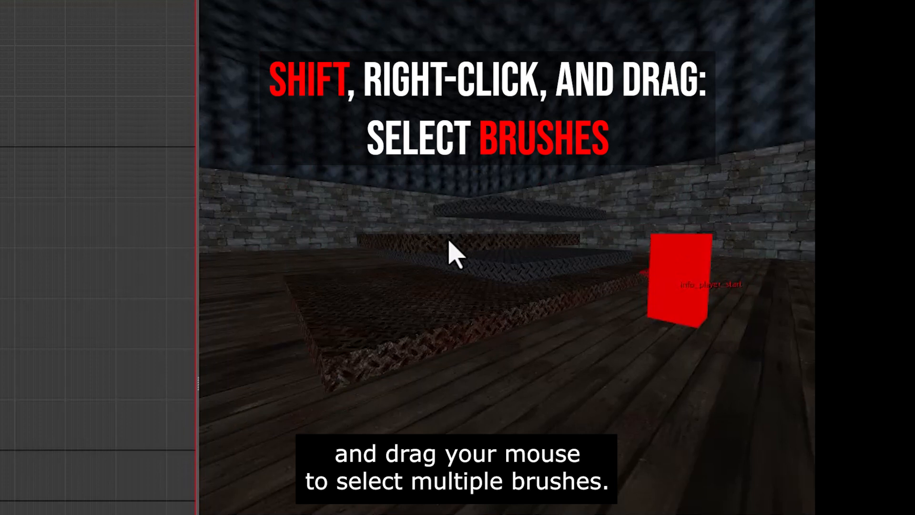
right_click_drag(456, 253, 509, 320, "shift")
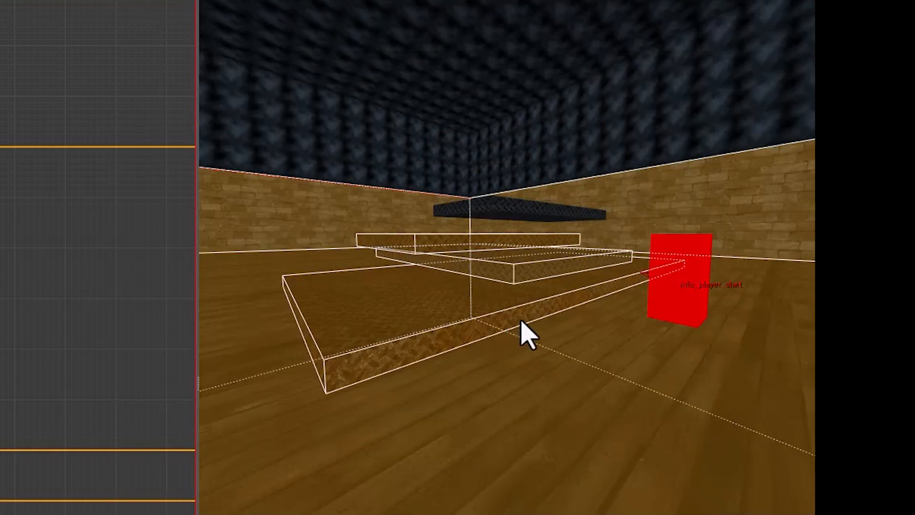
key("Escape")
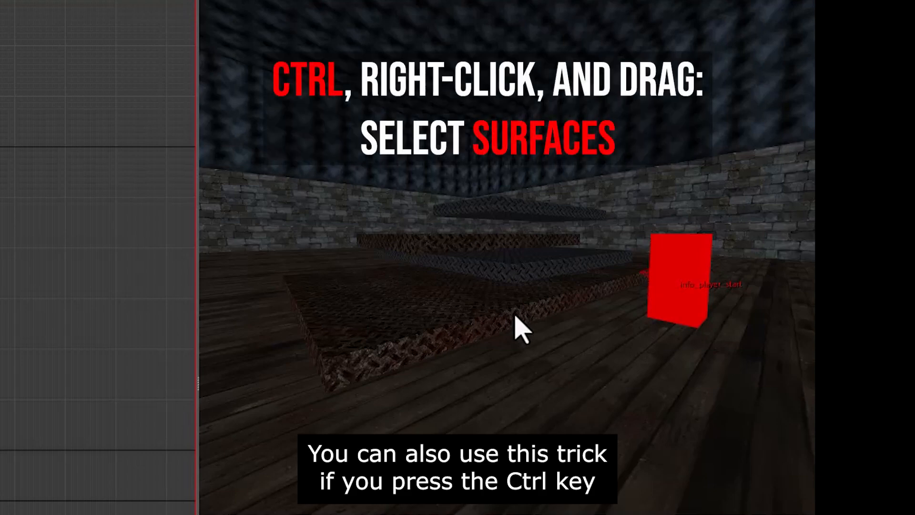
Sweep across the stacked brushes, floor and wall in the 3D view to select multiple surfaces, and view them from other angles.
mouse_move(455, 247)
right_mouse_down("ctrl")
mouse_move(482, 262)
mouse_move(517, 318)
right_mouse_up("ctrl")
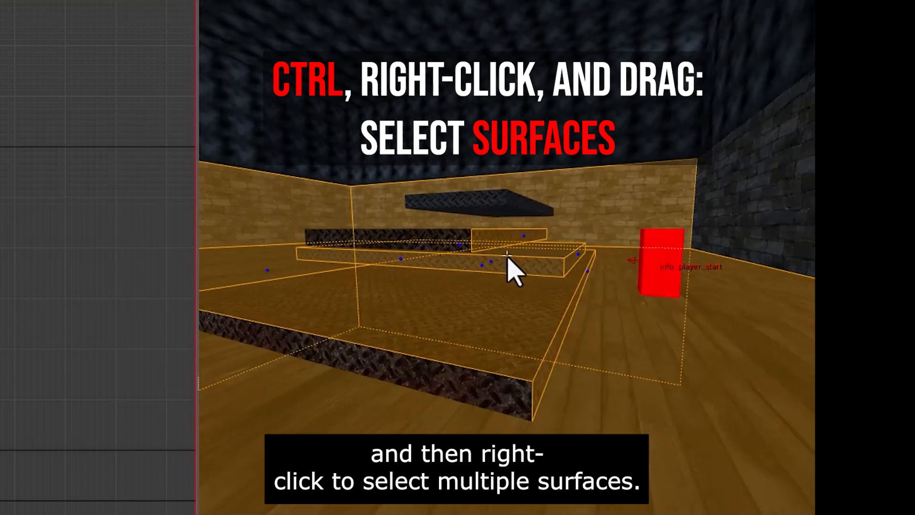
key("a")
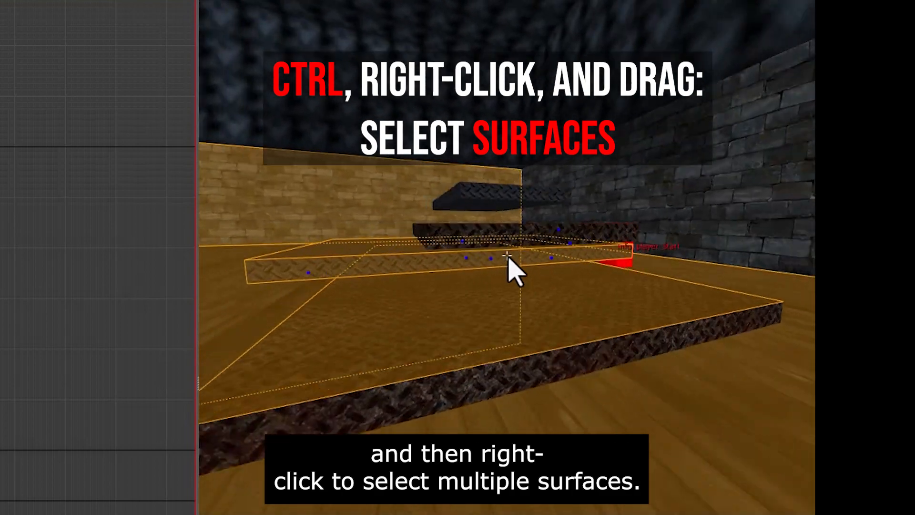
key("d")
key("d")
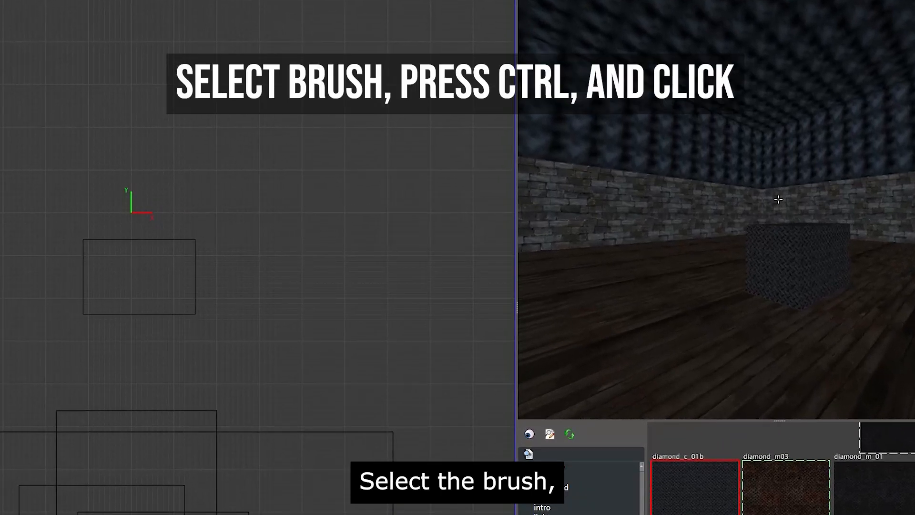
Select the diamond-plate block on the floor and set two clip points on opposite sides of it for a slanted cut.
key("w")
right_click(779, 200)
left_click(780, 232, "shift")
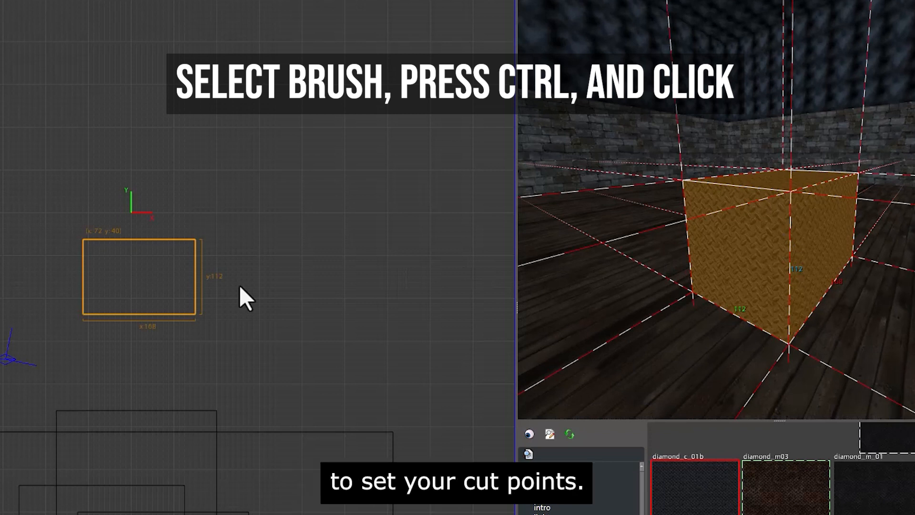
left_click(45, 292, "ctrl")
left_click(238, 255, "ctrl")
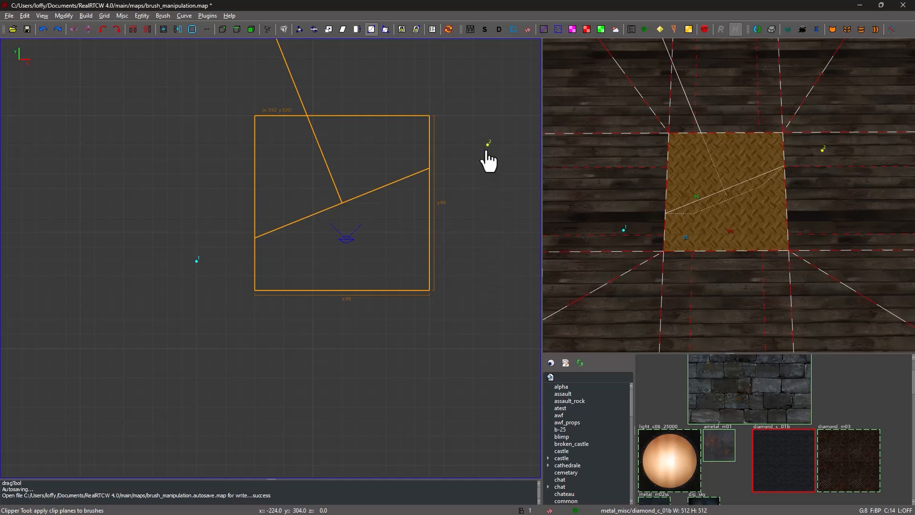
Reposition the two clip points around the 96-unit square brush, swapping their sides and changing the slant of the cut line.
left_click_drag(488, 143, 475, 244)
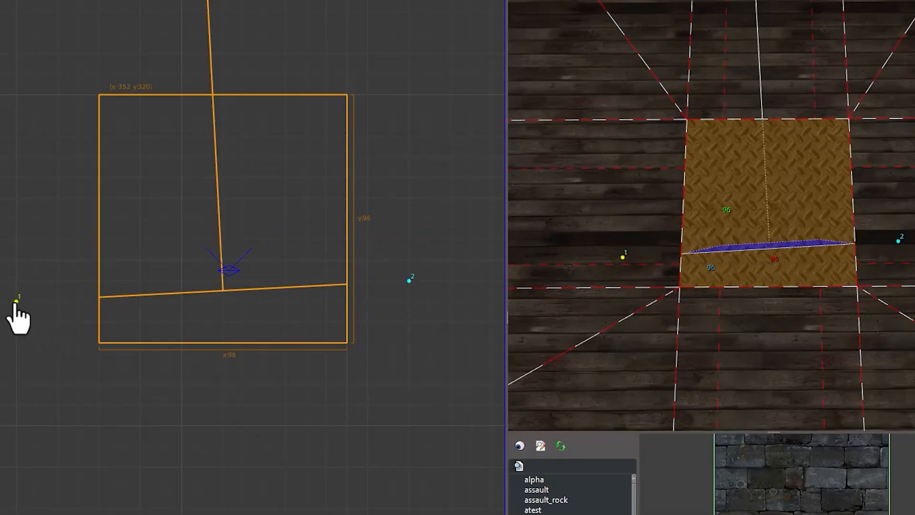
left_click_drag(196, 260, 207, 224)
left_click_drag(29, 248, 28, 160)
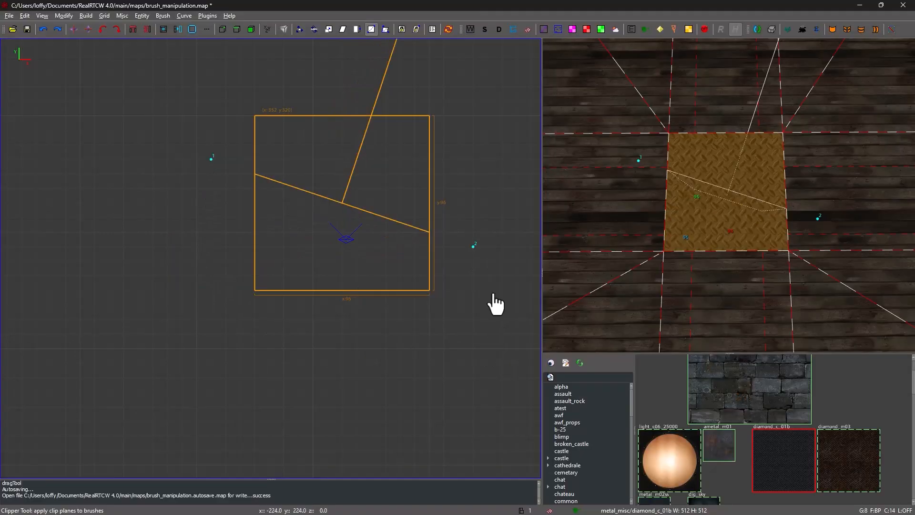
left_click_drag(408, 280, 38, 282)
left_click_drag(211, 160, 485, 133)
left_click_drag(211, 247, 500, 218)
left_click_drag(486, 132, 203, 243)
left_click_drag(502, 217, 488, 158)
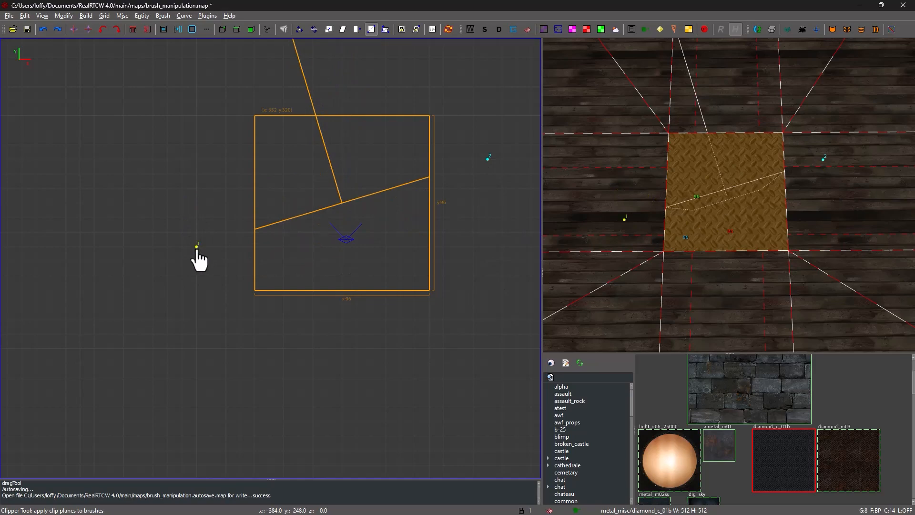
left_click_drag(196, 247, 197, 261)
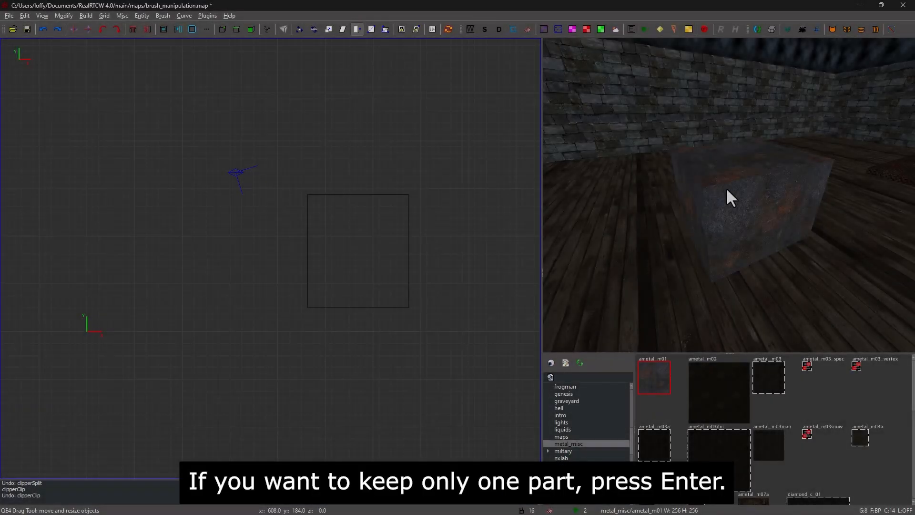
Select the rusty metal block and clip it along a slanted line between two points, keeping only one part.
left_click(721, 191, "shift")
left_click(266, 272)
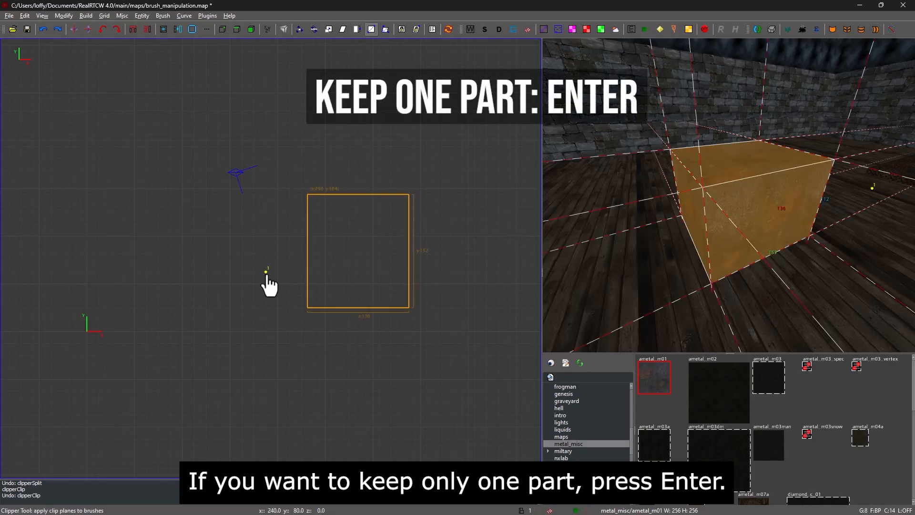
left_click(451, 211)
key("Return")
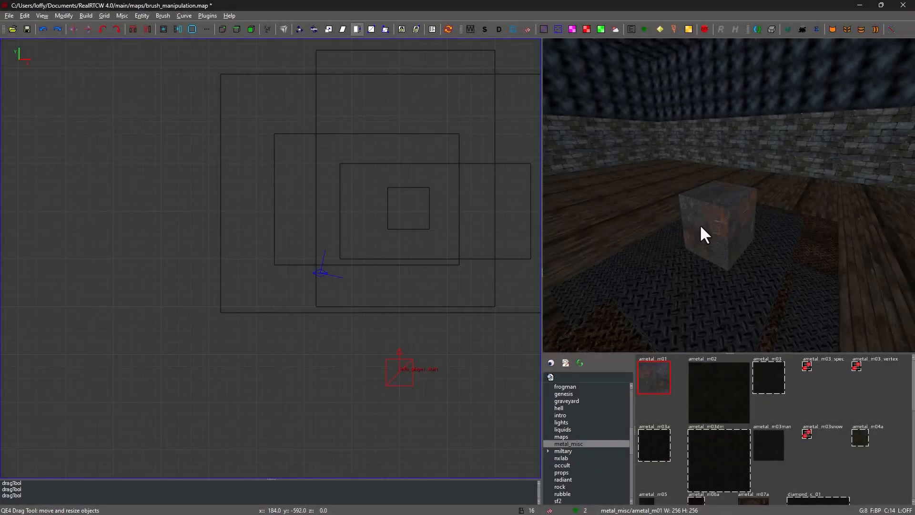
Select the small metal cube on the stacked brushes and split it in two along a slanted line between two clip points.
left_click(700, 224, "shift")
key("x")
left_click(357, 199)
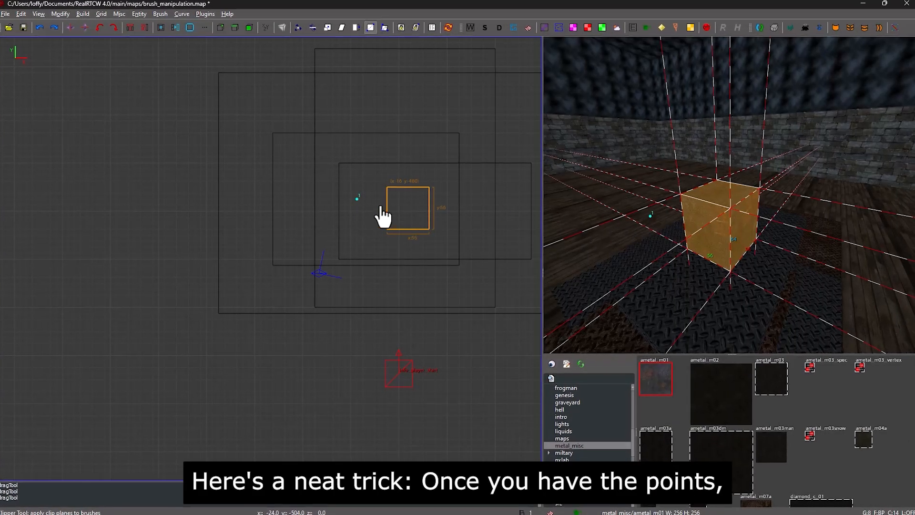
left_click(471, 228)
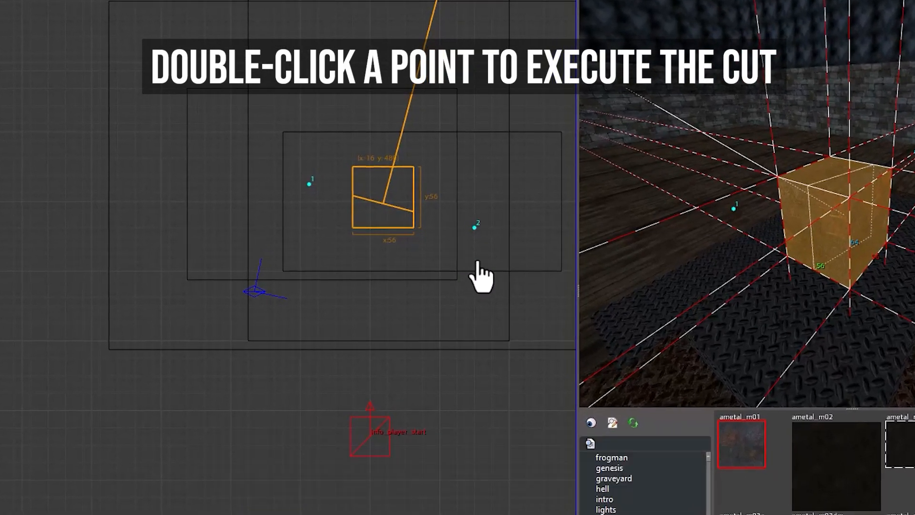
double_click(475, 227)
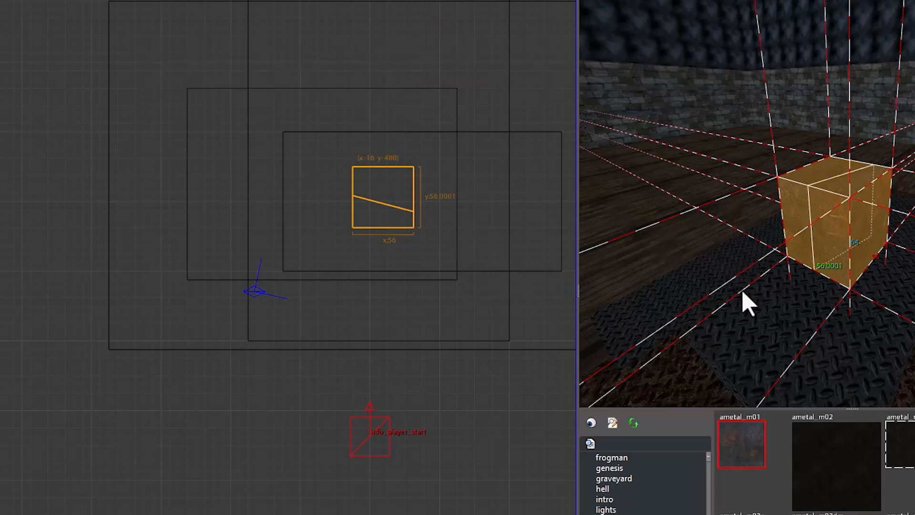
Select the far half of the split cube, move it away from the other half and clear the selection.
key("Escape")
left_click(813, 179)
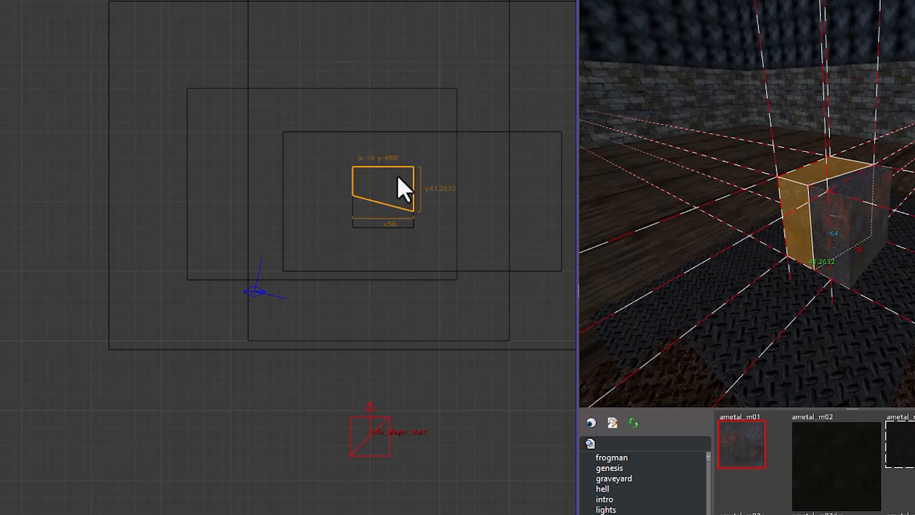
left_click_drag(403, 188, 369, 128)
key("Escape")
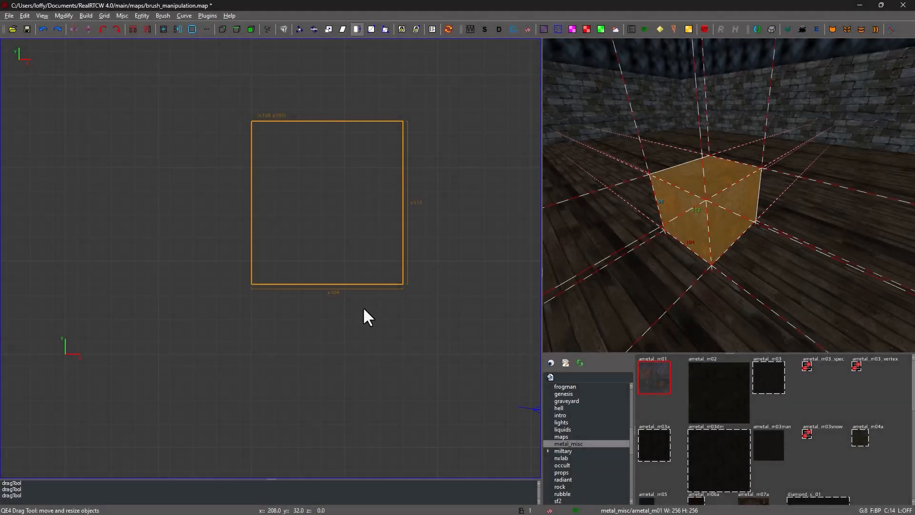
Split the selected 104 by 112 metal block with a steep cut line running between points beyond its lower and upper edges.
key("x")
left_click(368, 307)
left_click(322, 87)
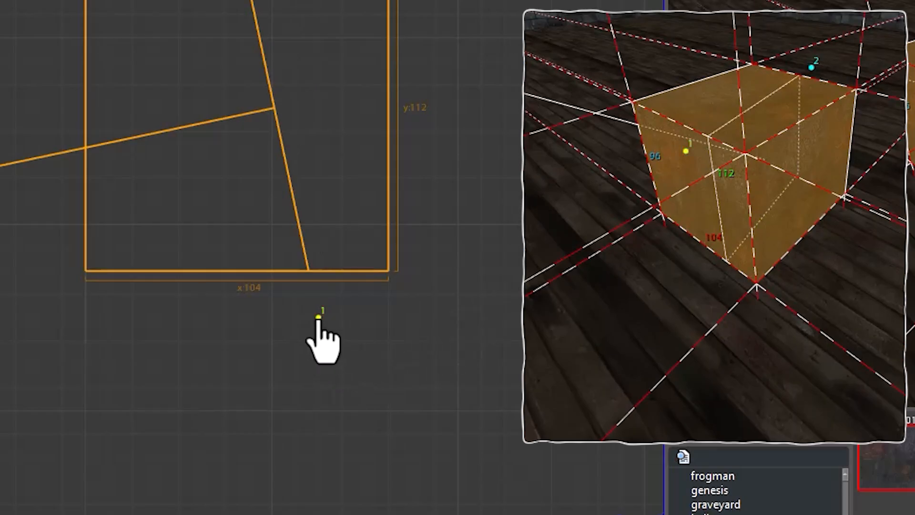
key("shift+Return")
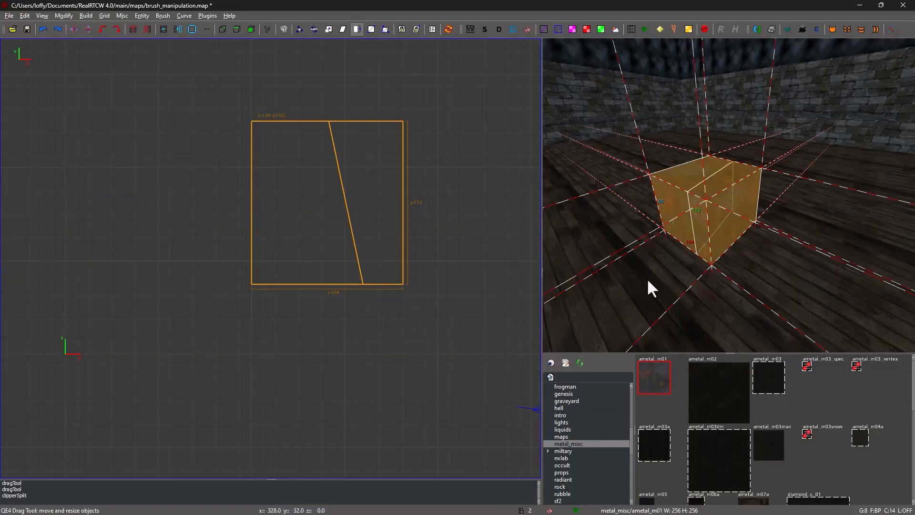
Select only the wider piece of the split block, move it away from the narrower piece and clear the selection.
key("Escape")
left_click(676, 176, "shift")
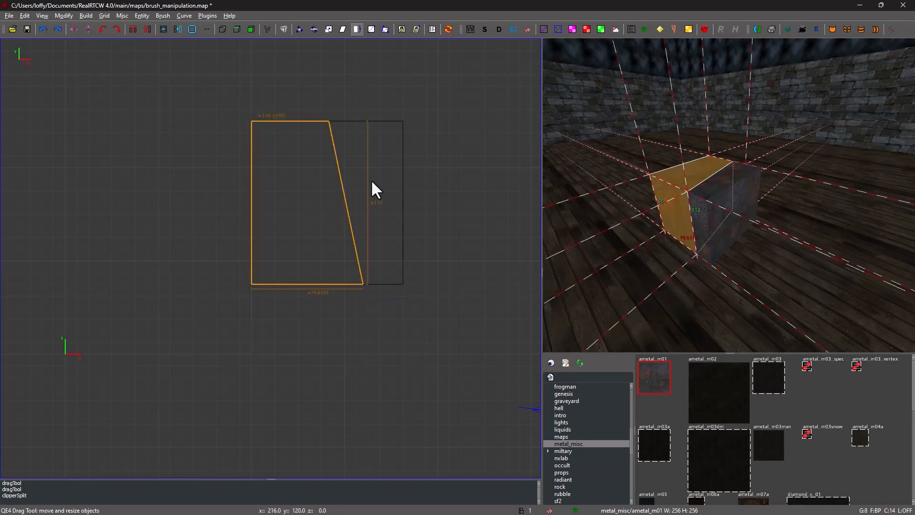
left_click_drag(261, 195, 216, 173)
key("Escape")
Select the two facing caulk cut faces of the separated pieces and apply the ametal_m01 texture to them.
right_click(598, 250)
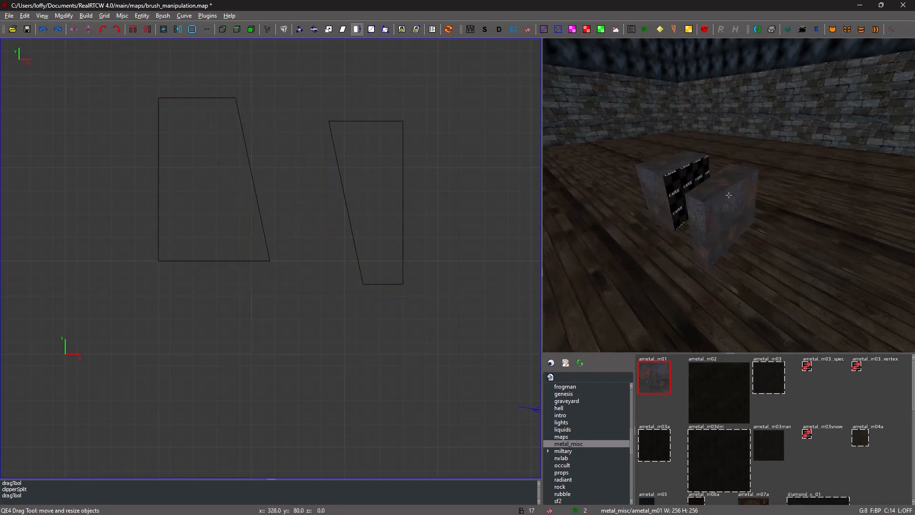
right_click(724, 214)
left_click(719, 212, "ctrl+shift")
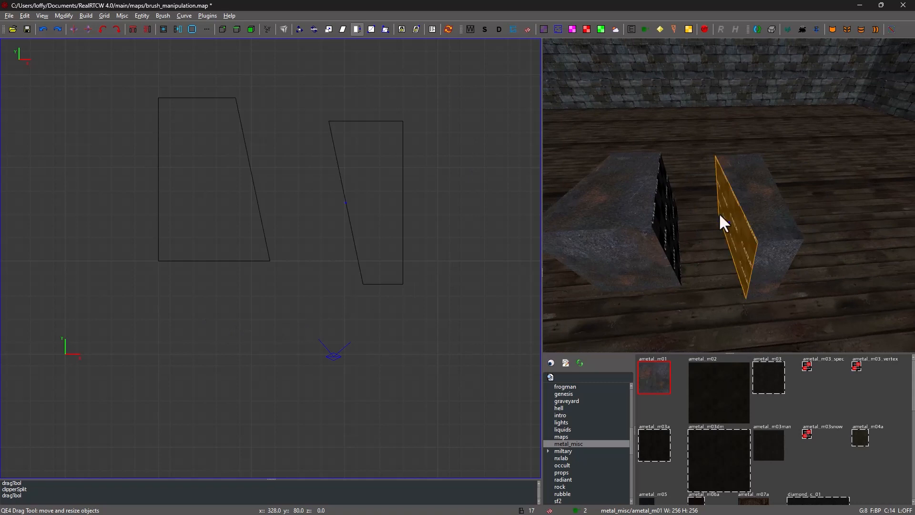
left_click(668, 210, "ctrl+shift")
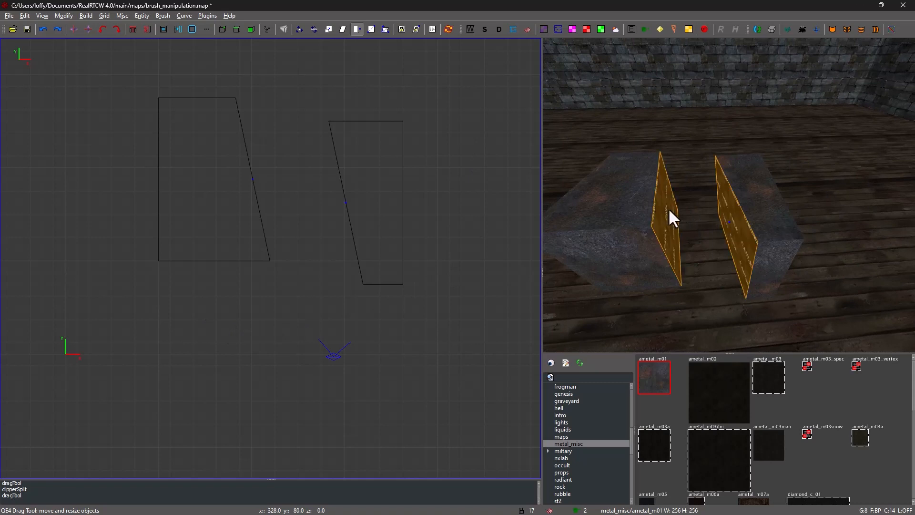
left_click(653, 375)
key("Escape")
right_click(776, 304)
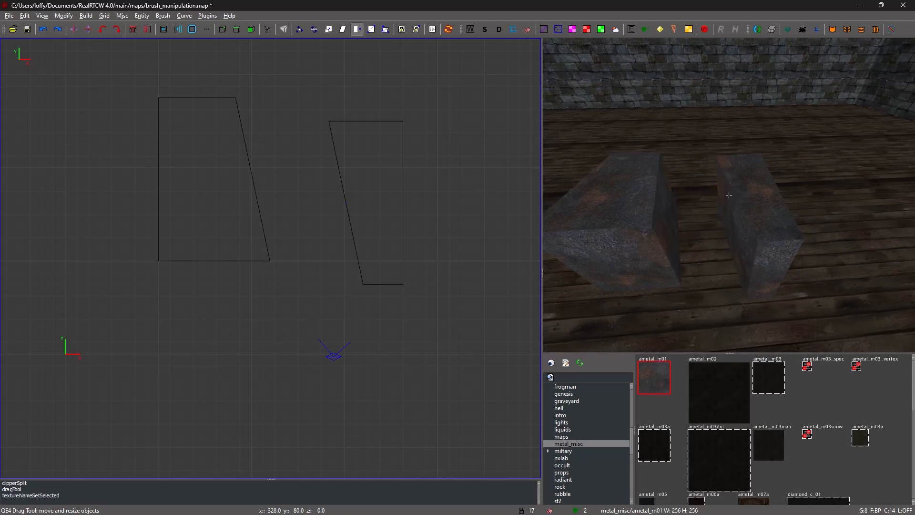
Build the map with Q3Map2: (ultra) BSP -meta, -vis, -light (-fastbounce) (-bounce).
key("d")
right_click(775, 304)
left_click(87, 15)
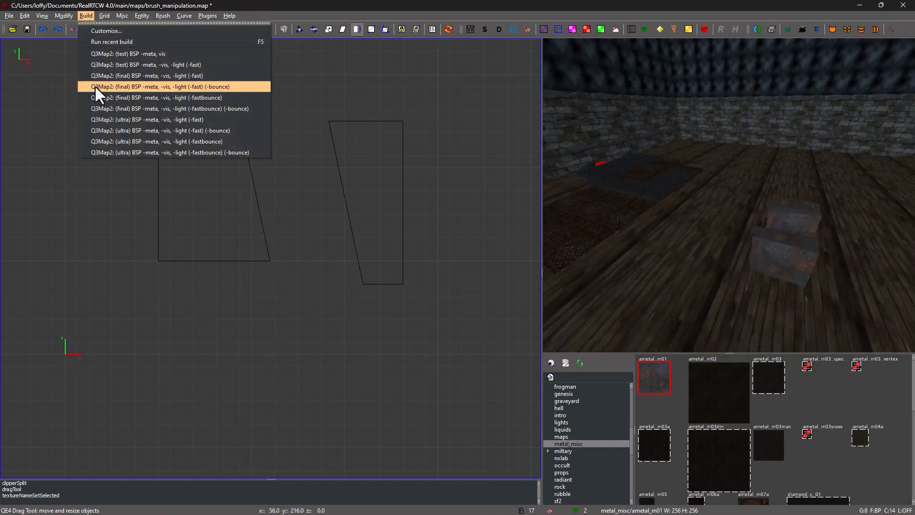
left_click(153, 151)
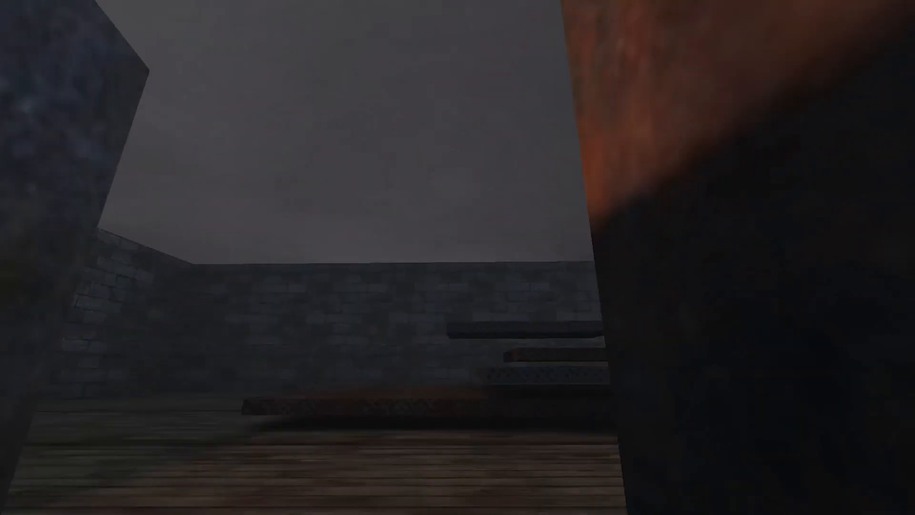
key("w")
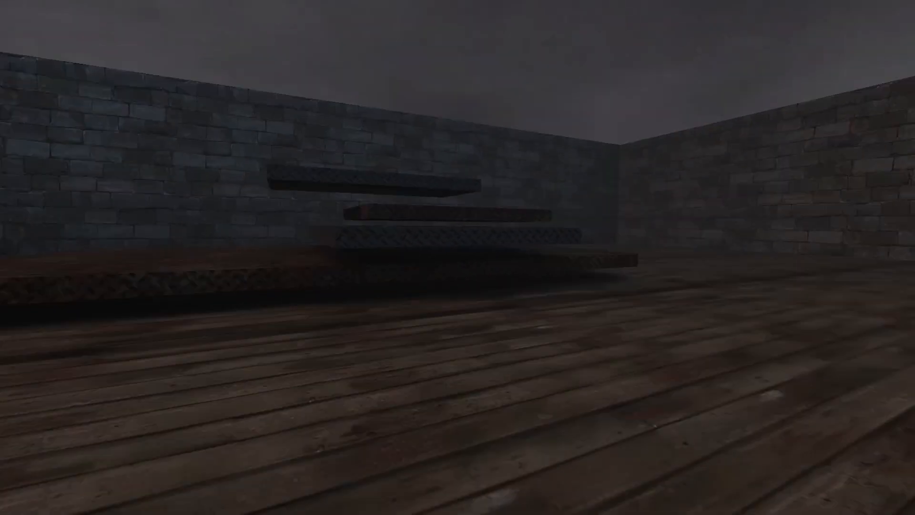
key("w")
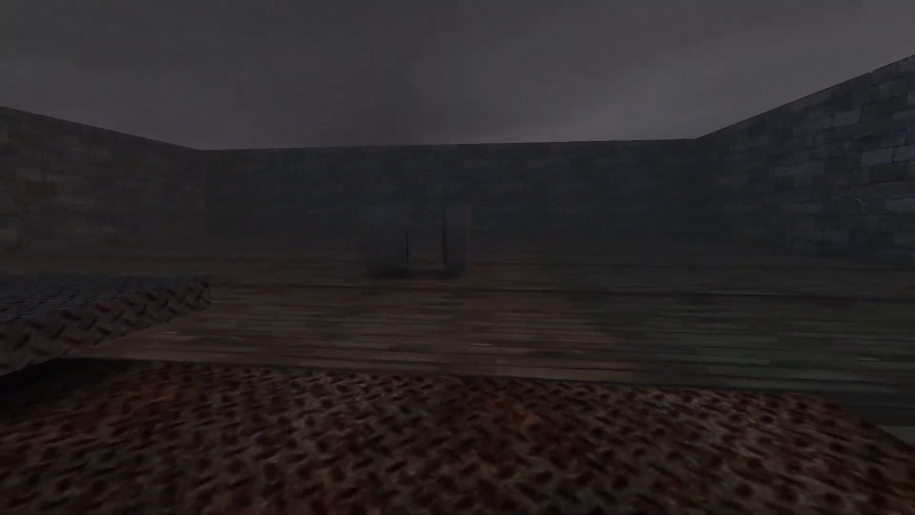
key("w")
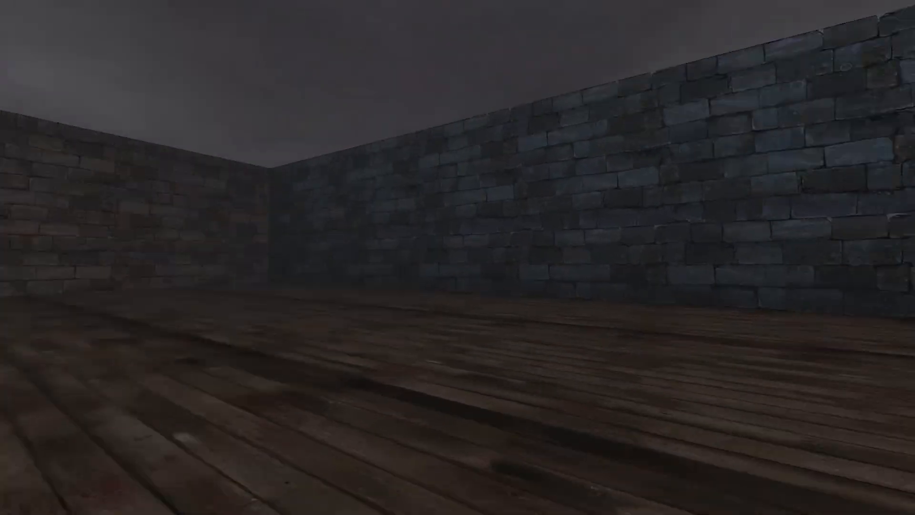
key("w")
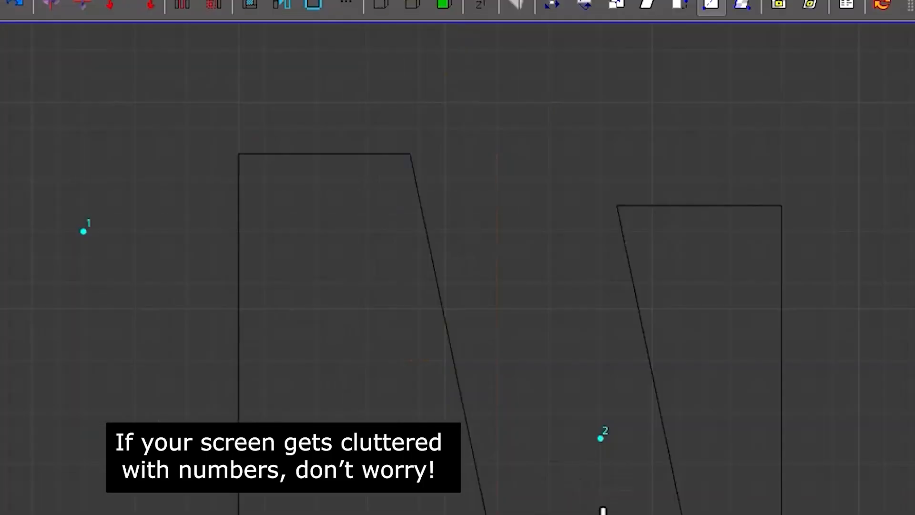
Move the second clip point slightly, turn the Clipper tool off, and switch off the Translate tool on the wider cut piece.
left_click_drag(601, 439, 575, 467)
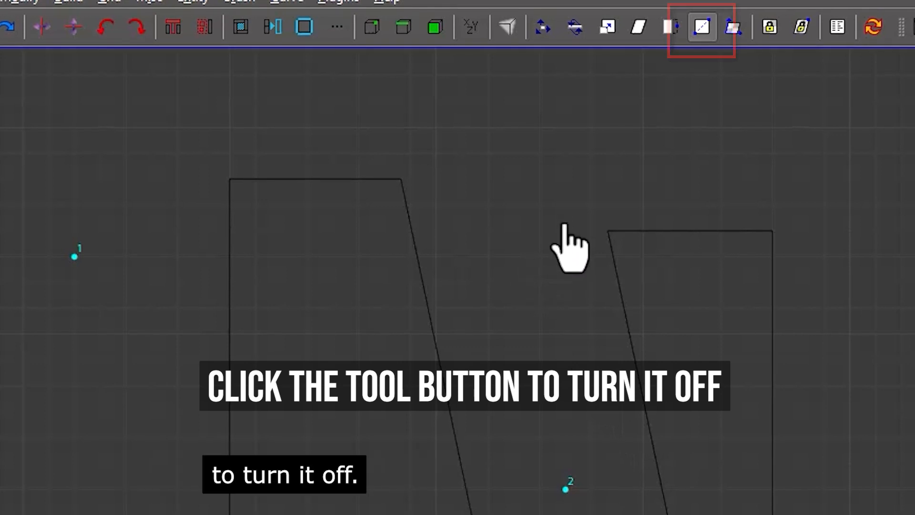
left_click(700, 33)
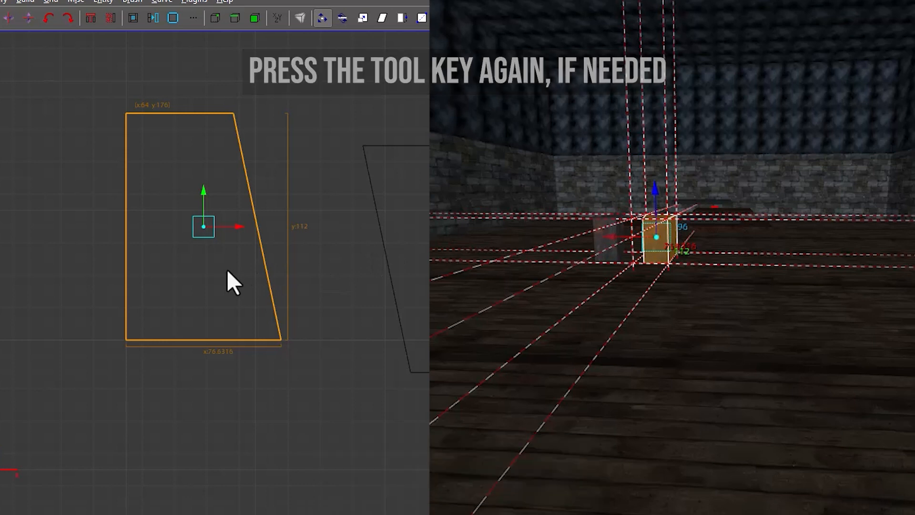
key("w")
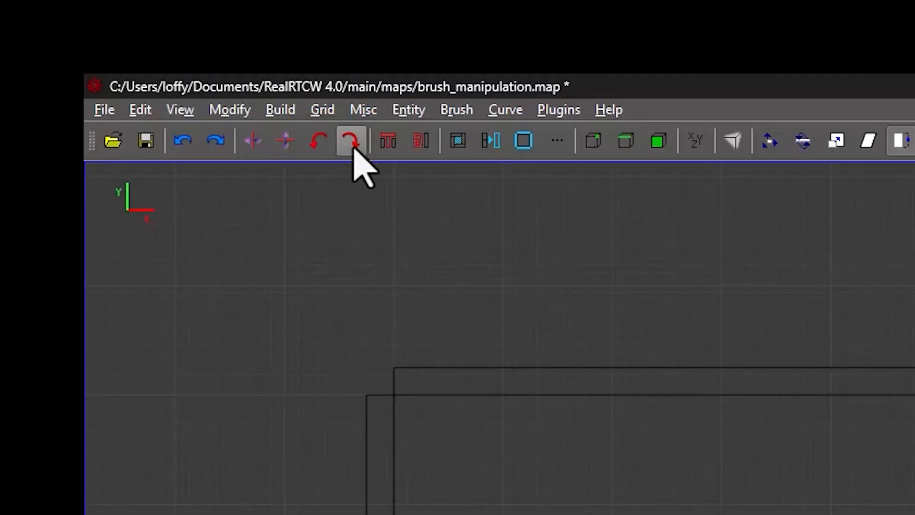
Rotate the selected long, narrow metal brush clockwise in three 90-degree turns.
left_click(353, 148)
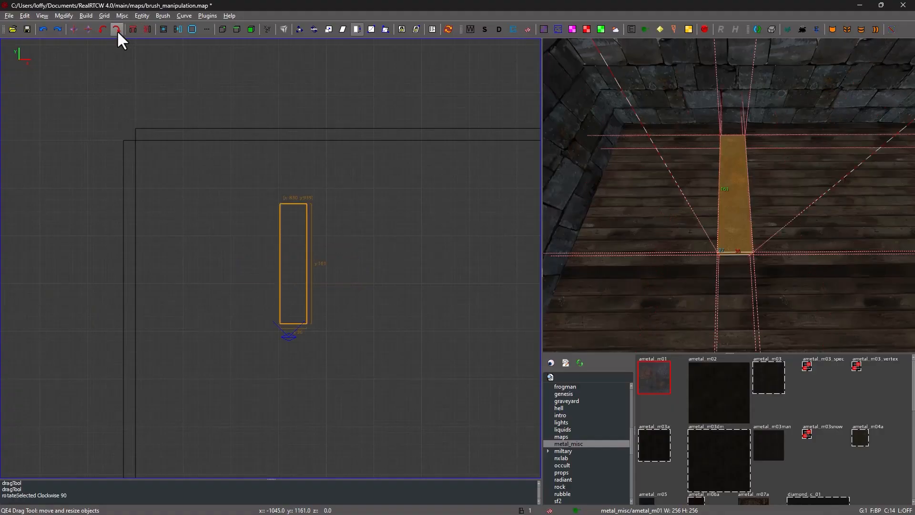
left_click(116, 30)
left_click(117, 31)
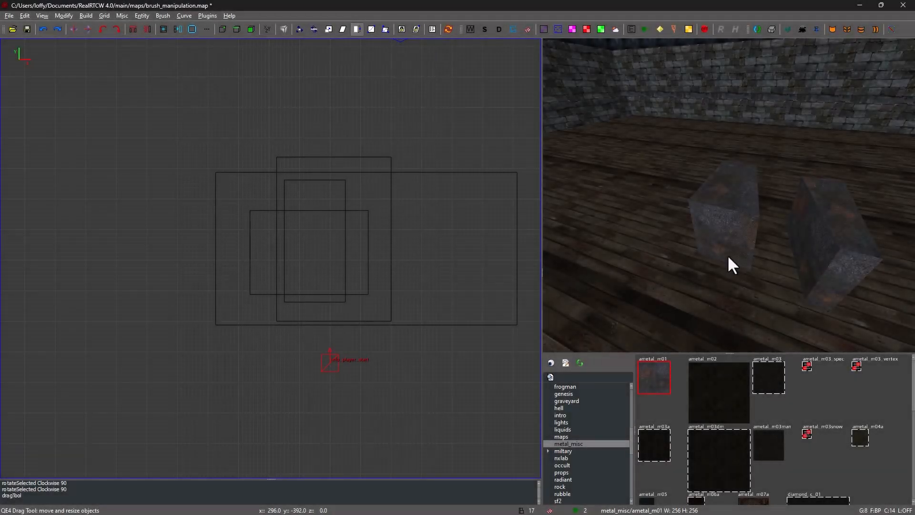
Select the wider cut piece, tilt it freely in the 3D view with the Rotate tool and turn the tool off.
left_click(715, 223, "shift")
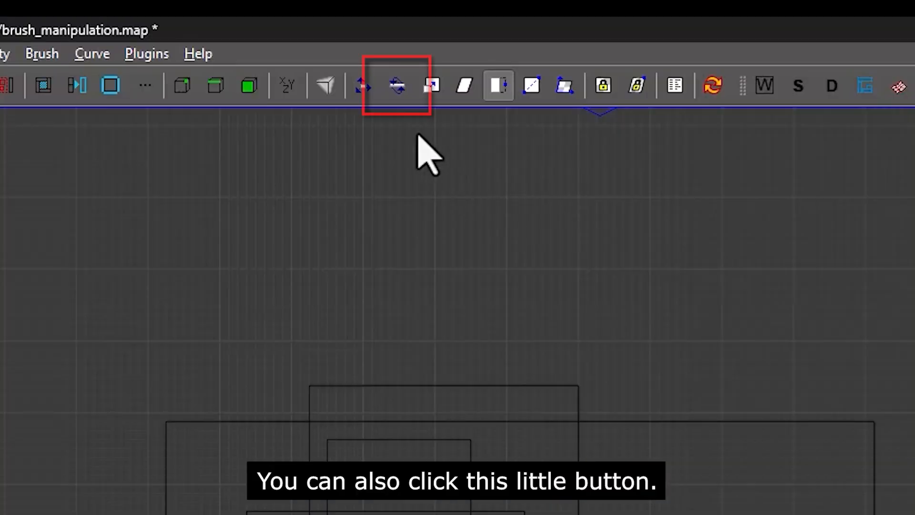
left_click(397, 85)
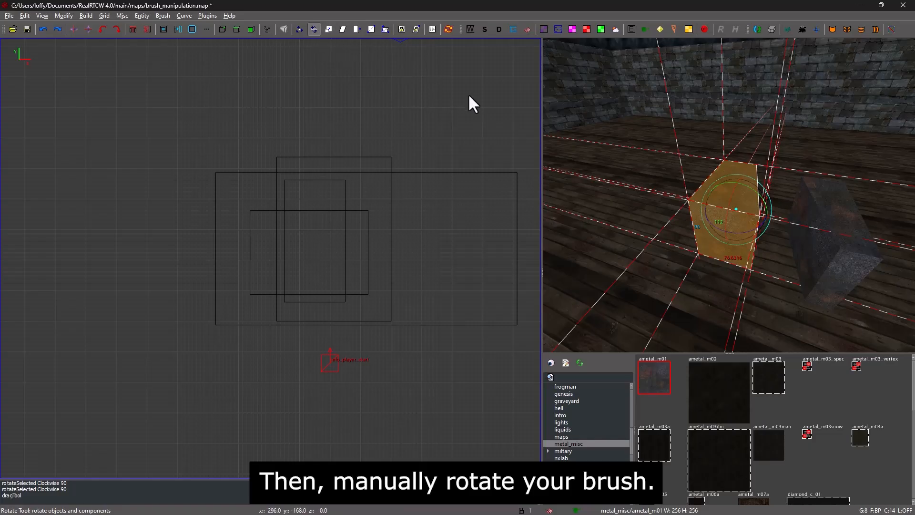
mouse_move(770, 201)
left_mouse_down()
mouse_move(776, 225)
mouse_move(739, 231)
mouse_move(744, 200)
mouse_move(741, 224)
mouse_move(674, 167)
mouse_move(680, 225)
mouse_move(710, 215)
left_mouse_up()
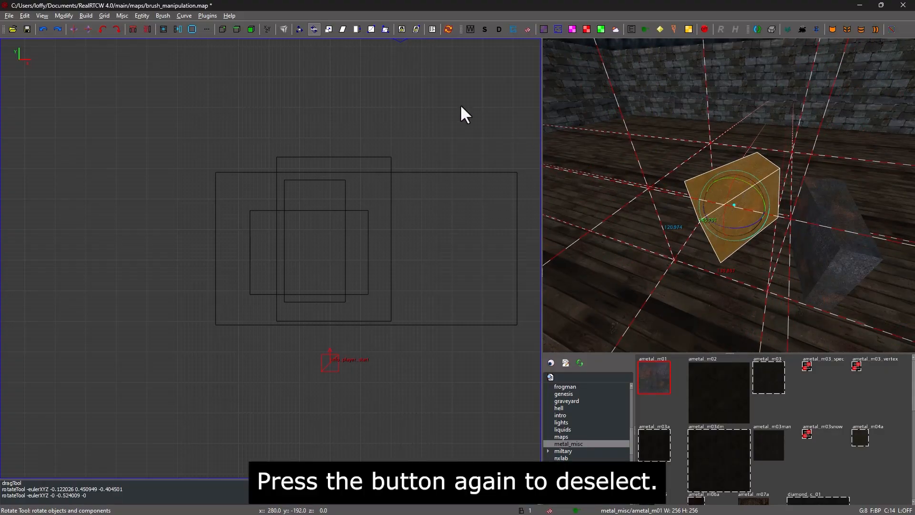
left_click(314, 30)
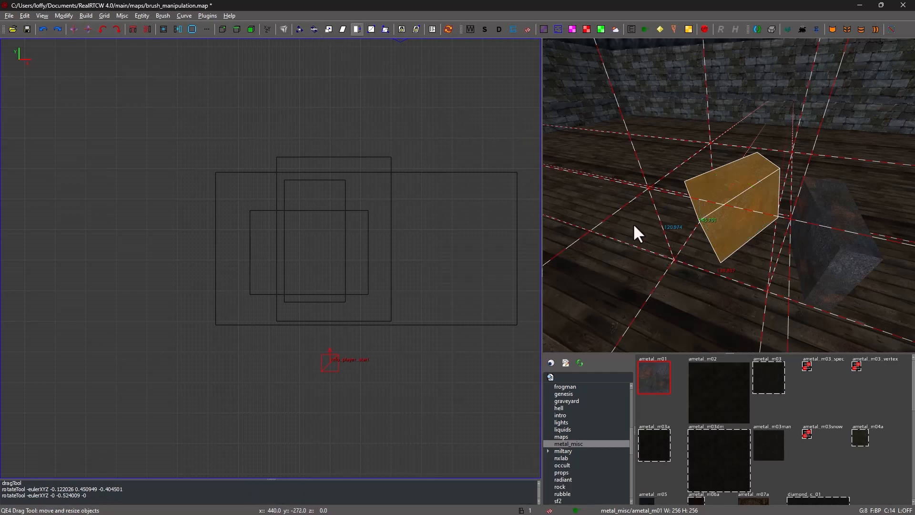
Select the uppermost diamond-plate brush, rotate it counter-clockwise in the top view with the Rotate tool, and turn the tool off.
key("Escape")
right_click(656, 214)
key("d")
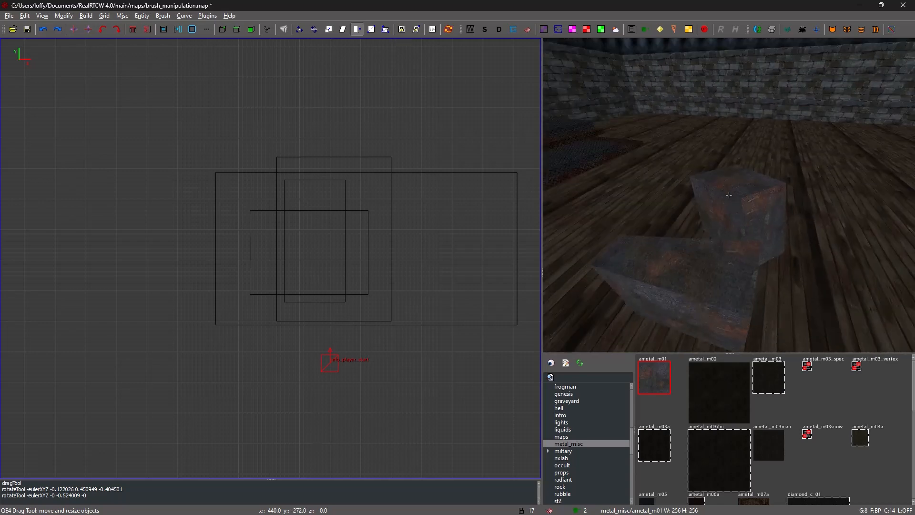
key("w")
right_click(727, 186)
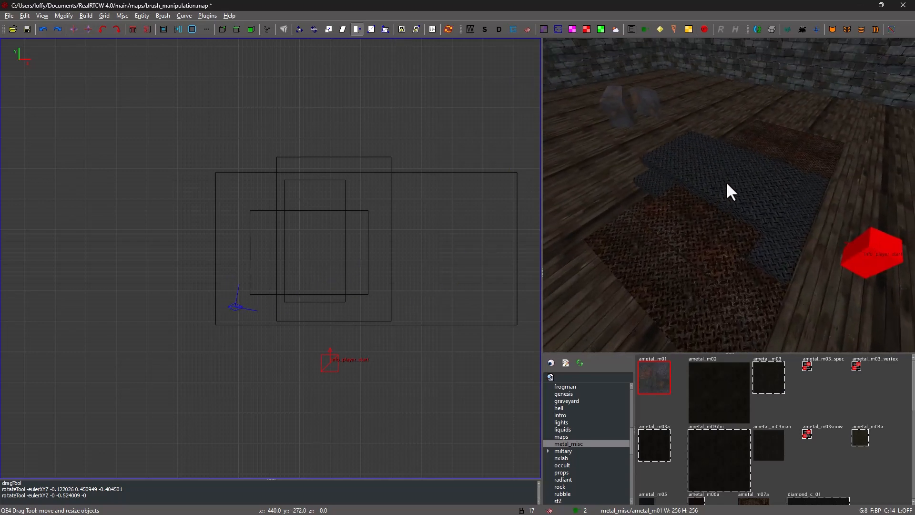
left_click(727, 184, "shift")
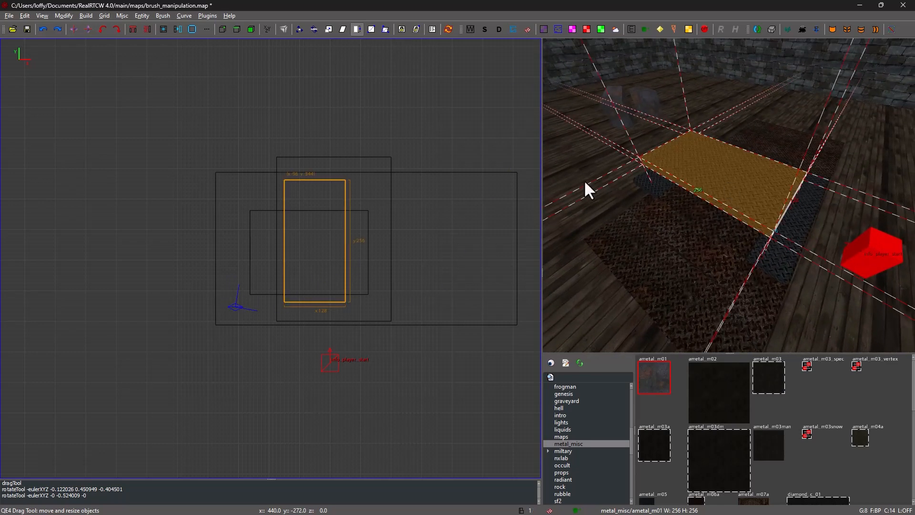
left_click(313, 30)
mouse_move(362, 225)
left_mouse_down()
mouse_move(347, 251)
mouse_move(382, 136)
left_mouse_up()
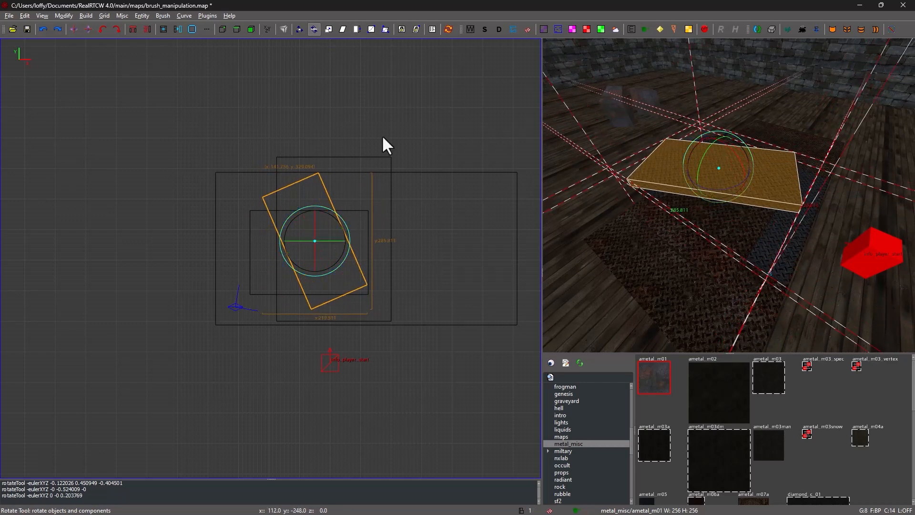
key("q")
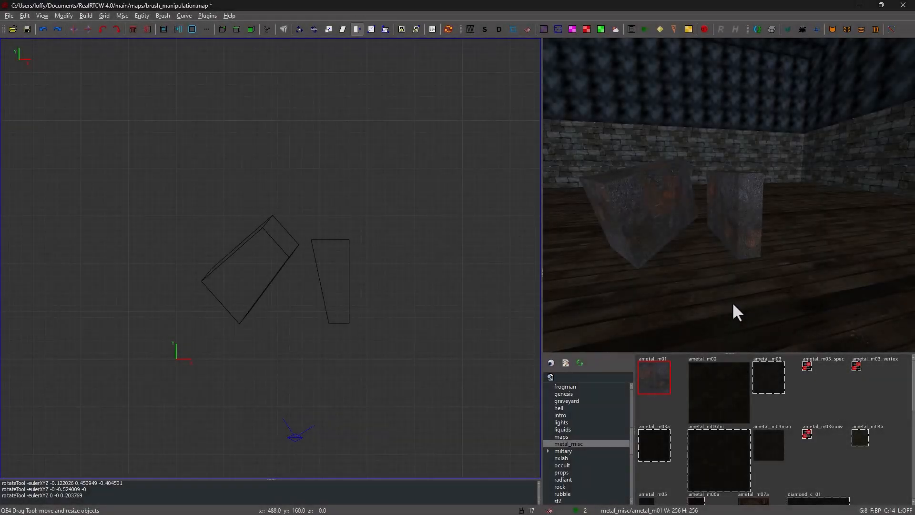
Select the narrower metal cut piece and apply an arbitrary rotation of X 2, Y 3 and Z 4.
left_click(747, 213, "shift")
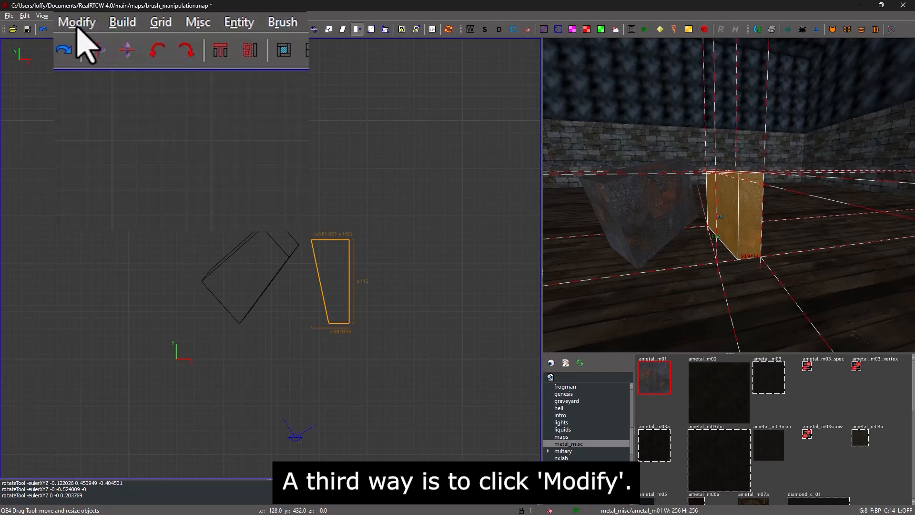
left_click(63, 16)
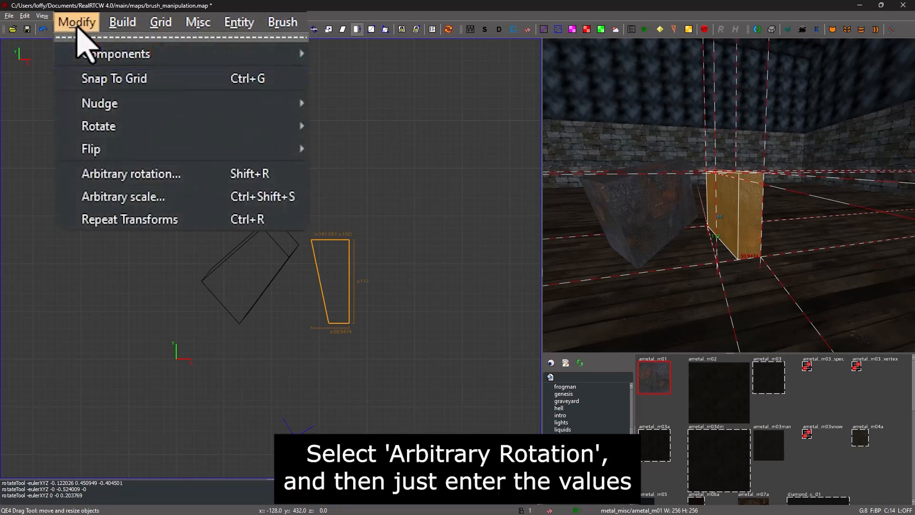
left_click(191, 177)
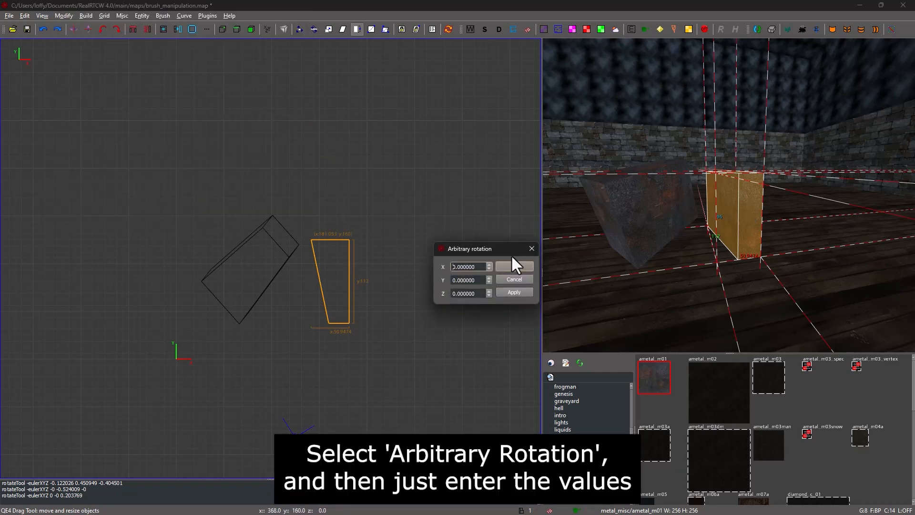
left_click_drag(512, 255, 395, 244)
double_click(431, 232)
type("3")
left_click_drag(450, 259, 388, 251)
type("4")
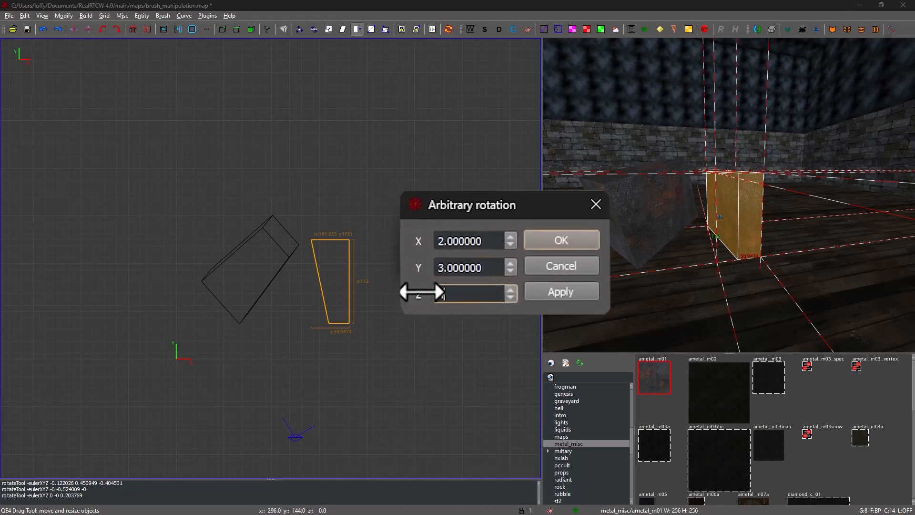
left_click(564, 294)
Apply a further arbitrary rotation of X 22, Y 33 and Z 45 to the narrow piece and close the dialog.
left_click_drag(493, 247, 431, 249)
type("22")
key("Tab")
type("33")
key("Tab")
type("45")
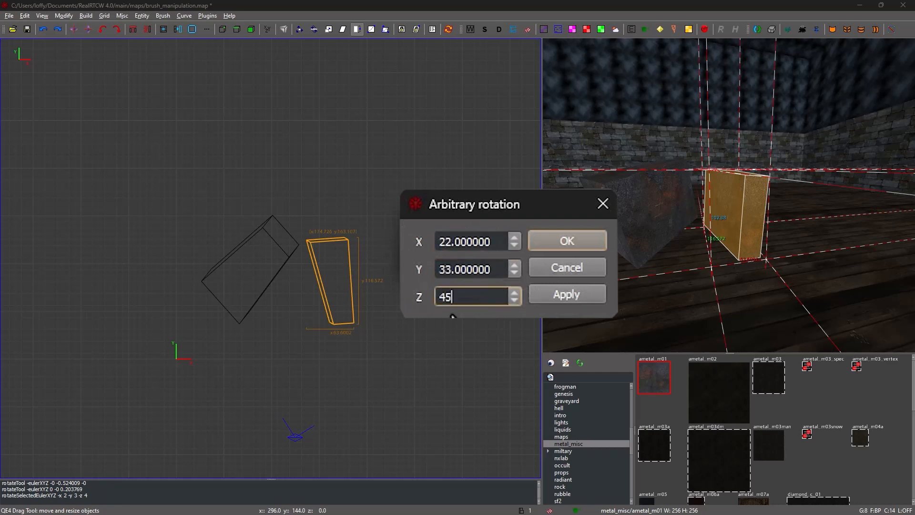
left_click(568, 296)
left_click(579, 243)
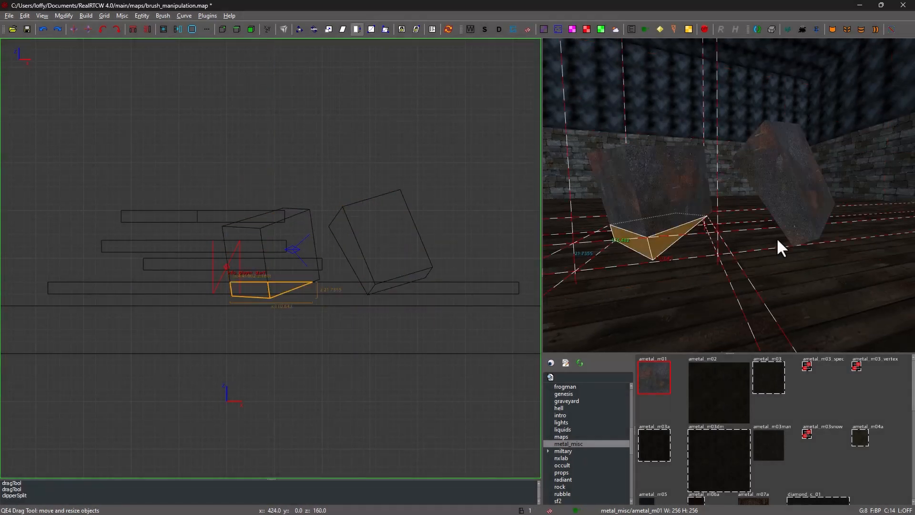
Delete the piece split off the base of the tilted block, and start the Clipper on the new platform brush in the top view.
key("Delete")
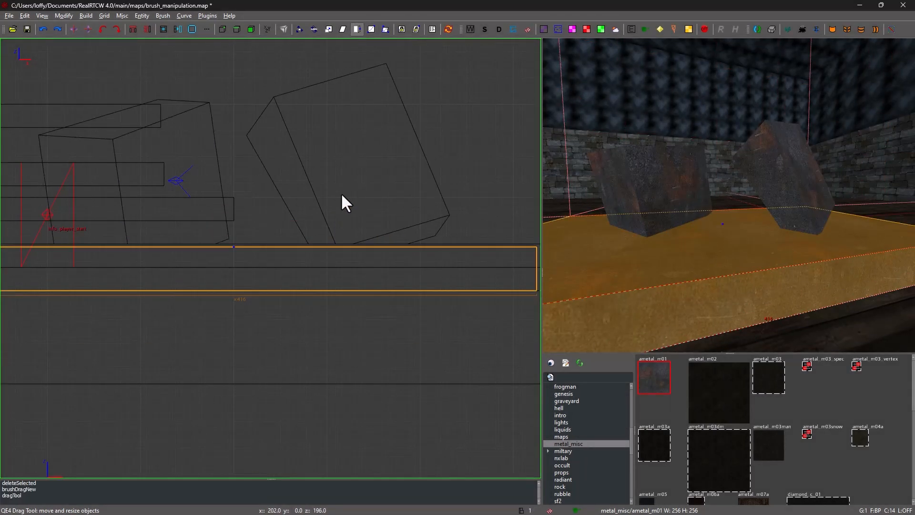
key("ctrl+Tab")
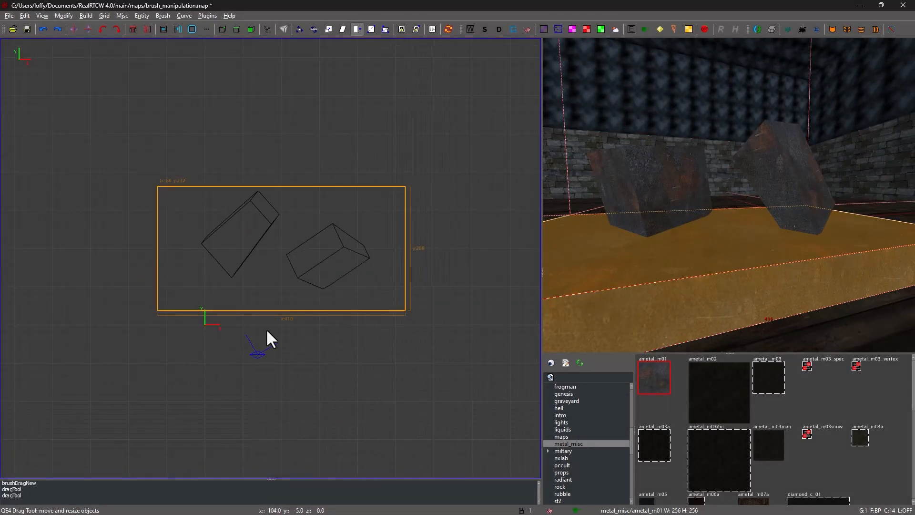
scroll(267, 333, "up", 2)
key("x")
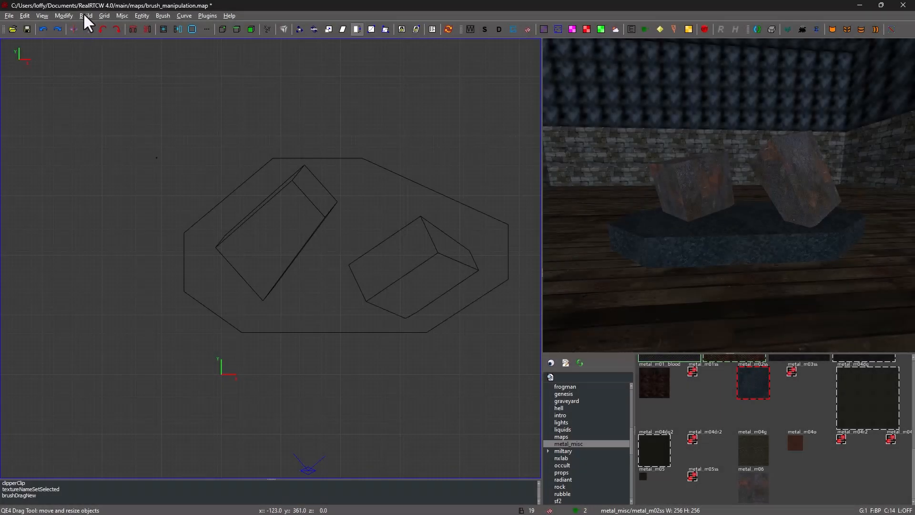
Build the map and walk around in-game to inspect the two tilted metal blocks on their platform.
left_click(86, 15)
left_click(170, 141)
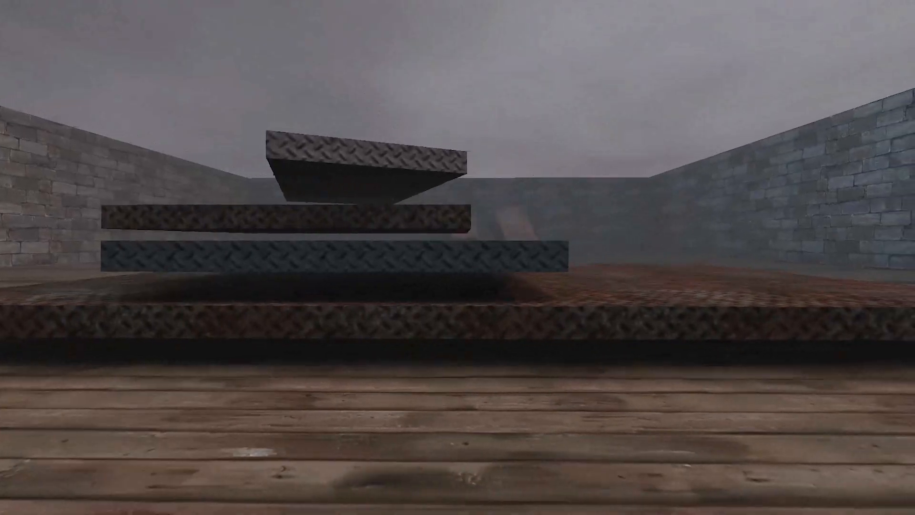
key("w")
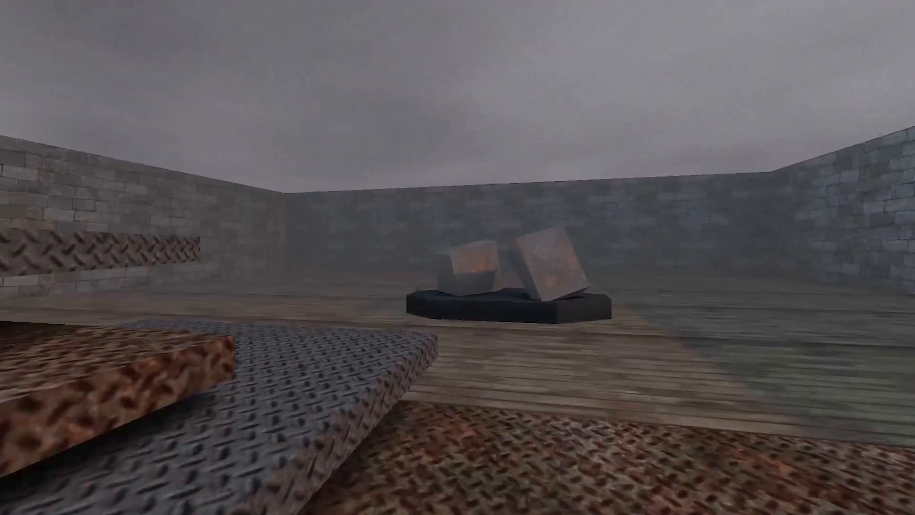
key("a")
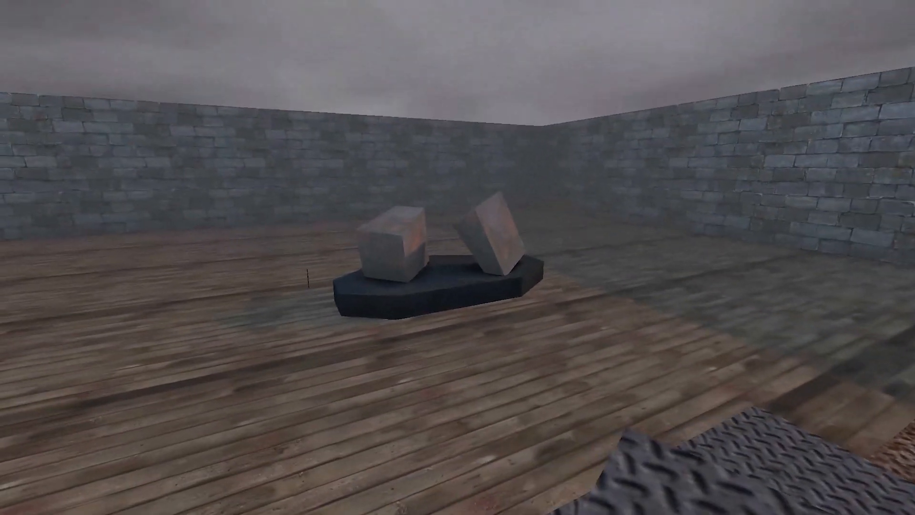
key("w")
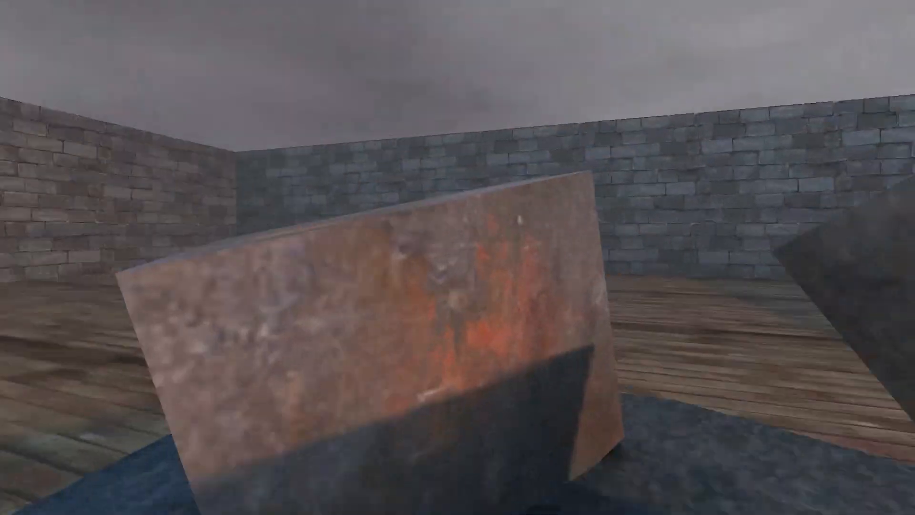
key("s")
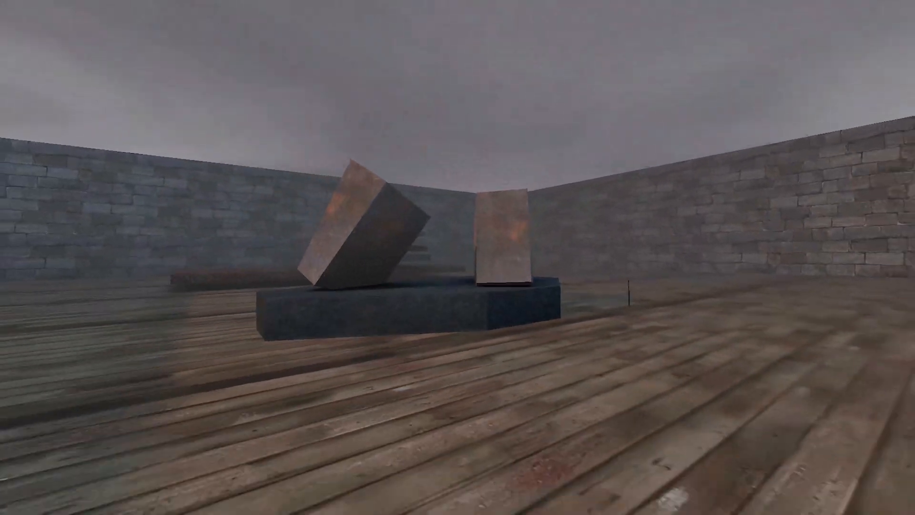
key("a")
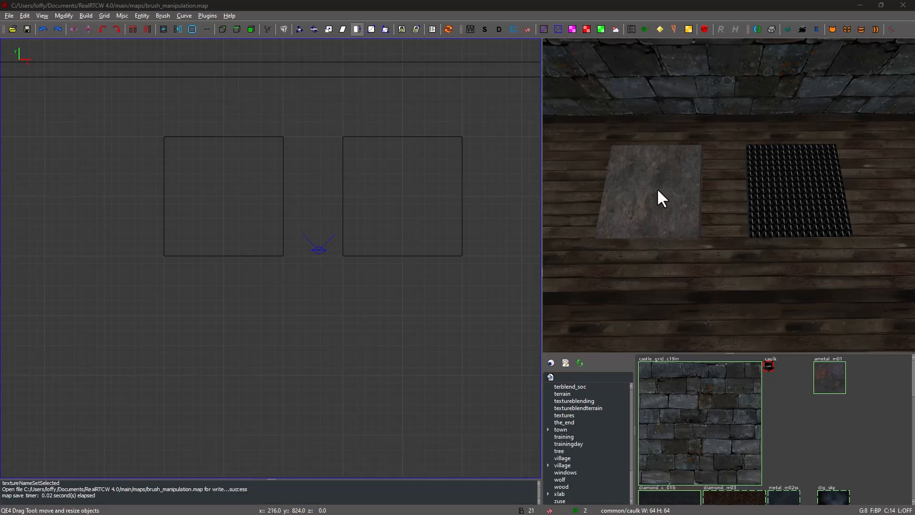
Copy the town_c33 texture from the concrete-textured square brush and apply it to the neighbouring grid-textured one.
middle_click(657, 191)
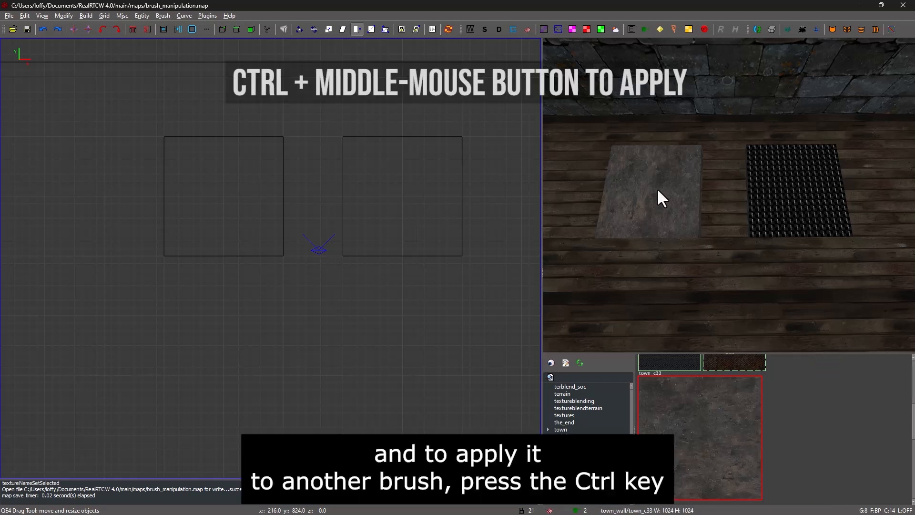
middle_click(800, 200, "ctrl")
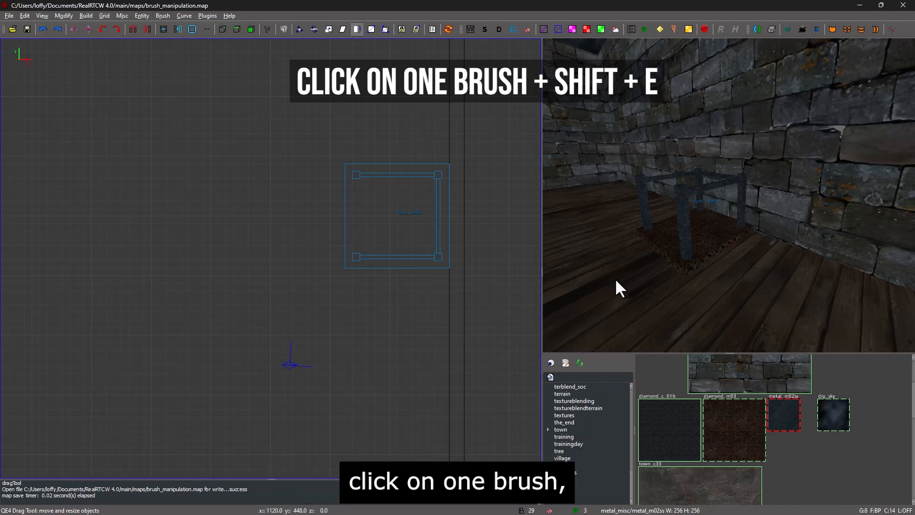
Select the rusty base brush of the func_static structure and expand the selection to the whole entity.
left_click(664, 233)
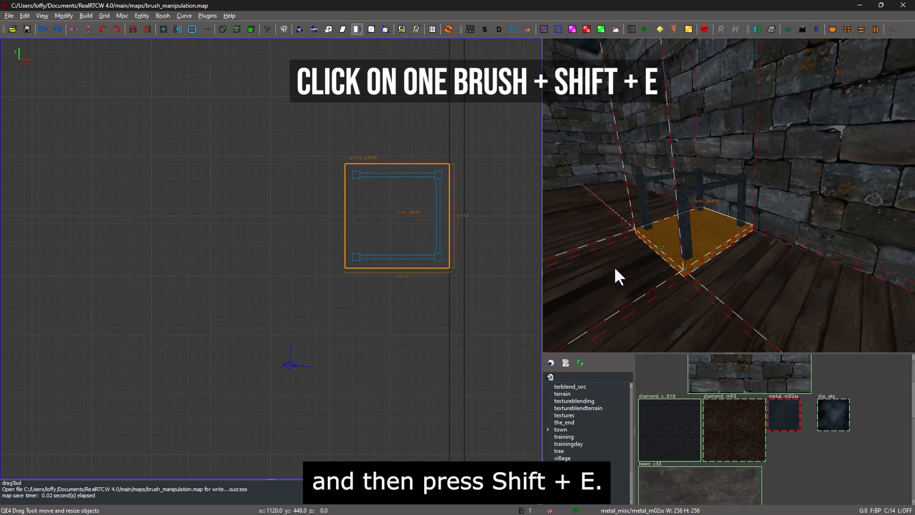
key("shift+e")
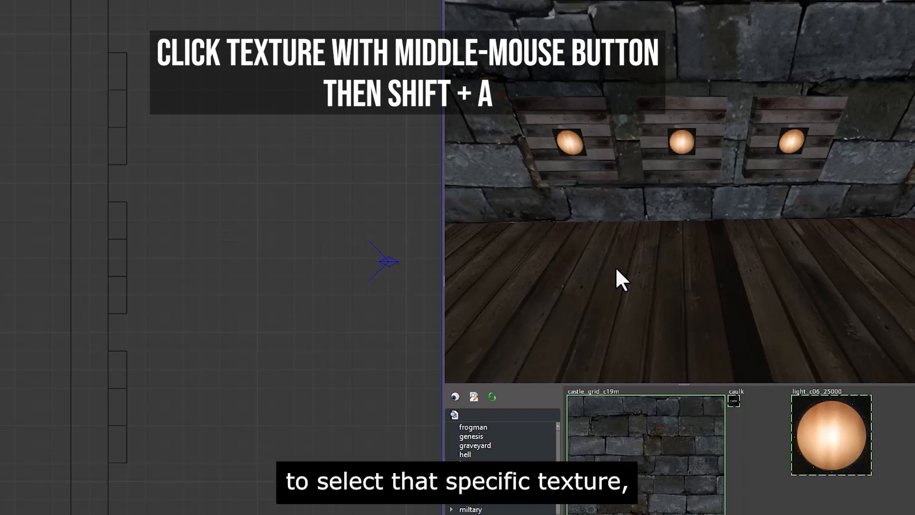
Pick the light_c06_25000 texture from a wall lamp, select everything using it, move the selection away from the wall and deselect.
middle_click(574, 143)
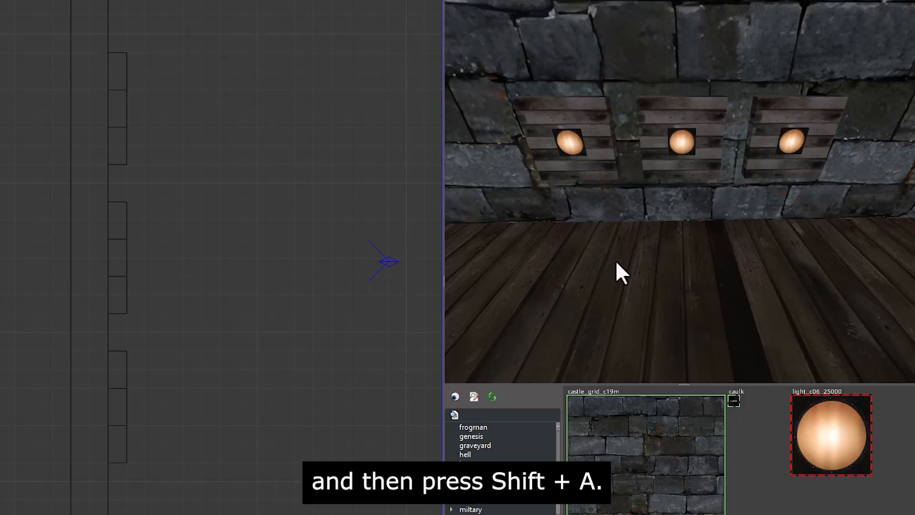
key("shift+a")
left_click_drag(119, 266, 212, 266)
key("Escape")
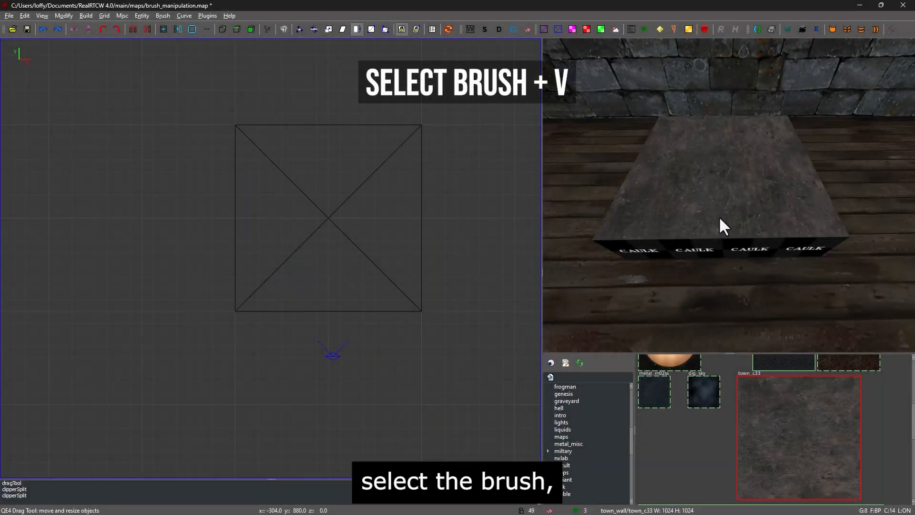
Select the four triangular terrain brushes, raise their shared top centre vertex to z 168 in vertex mode, and clear the selection.
left_click(728, 138, "shift")
left_click(703, 161, "shift")
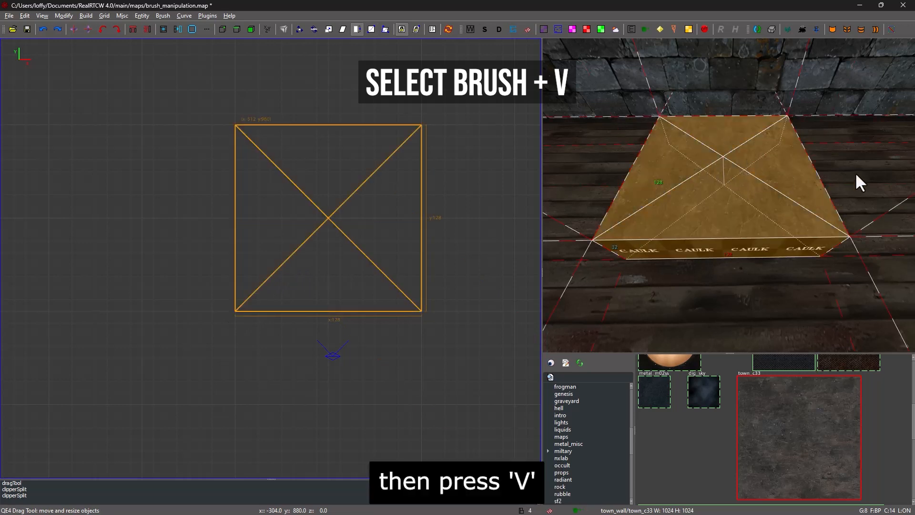
key("v")
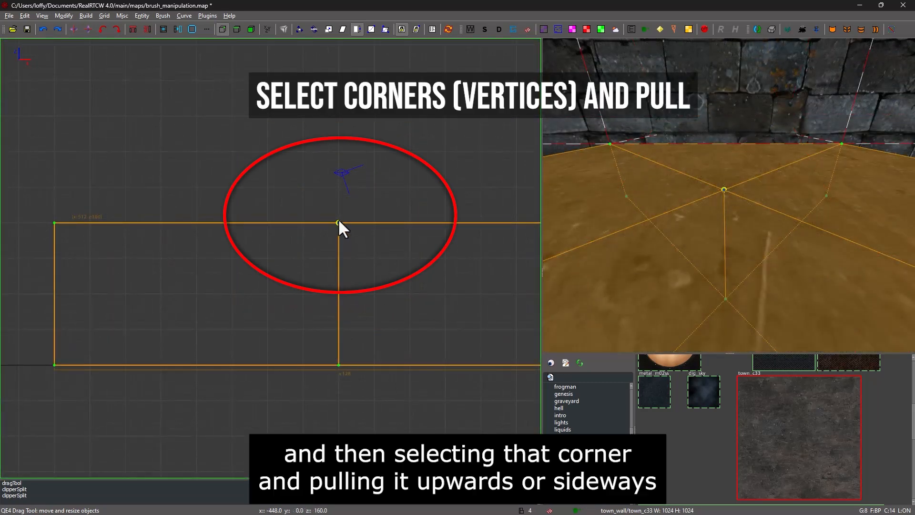
left_click_drag(340, 209, 341, 196)
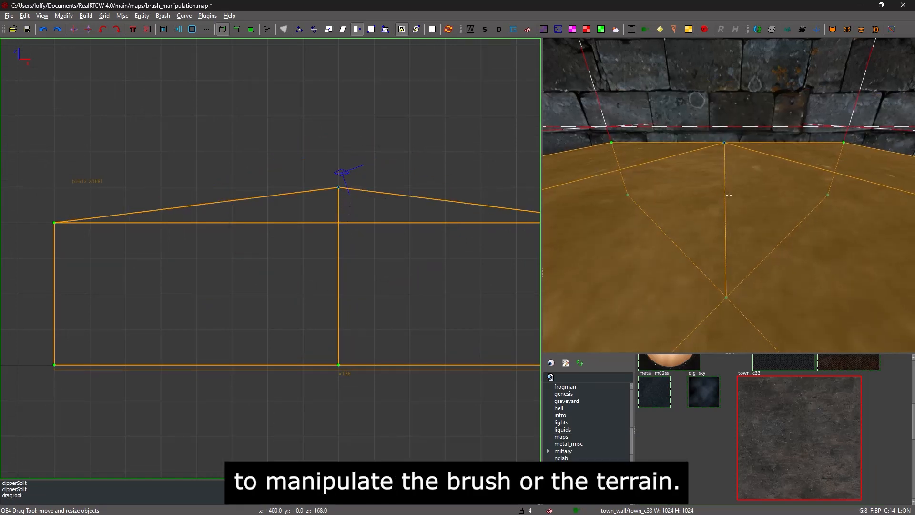
key("s")
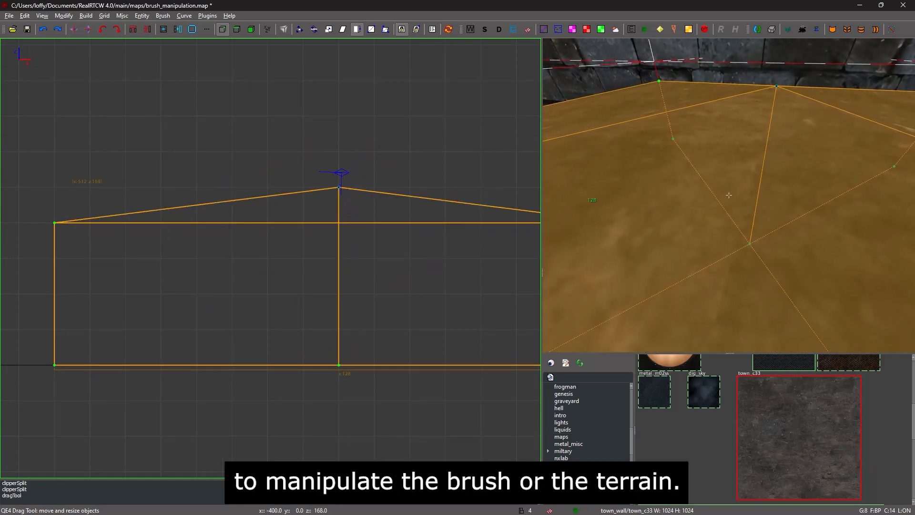
right_click(729, 195)
key("Escape")
key("Escape")
key("Escape")
right_click(729, 195)
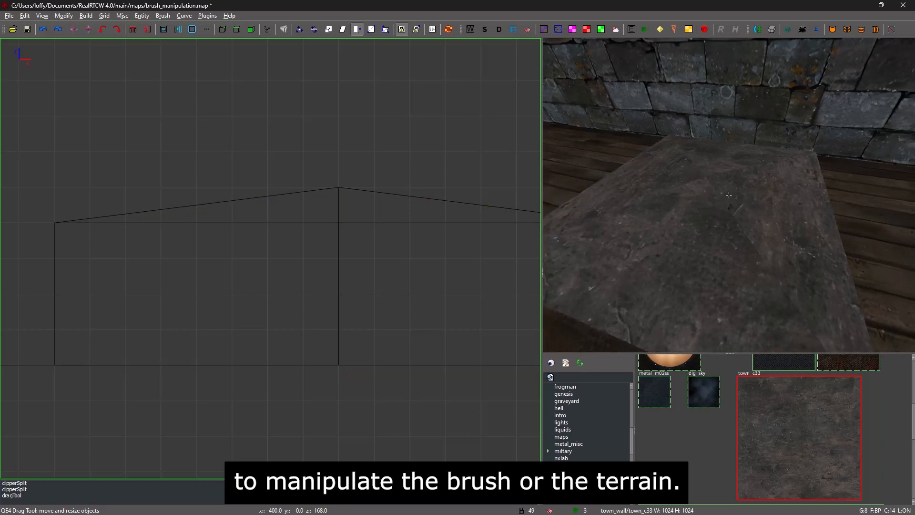
Paint the town_c33 texture seamlessly across the adjoining top faces of the raised terrain brushes.
right_click(720, 197)
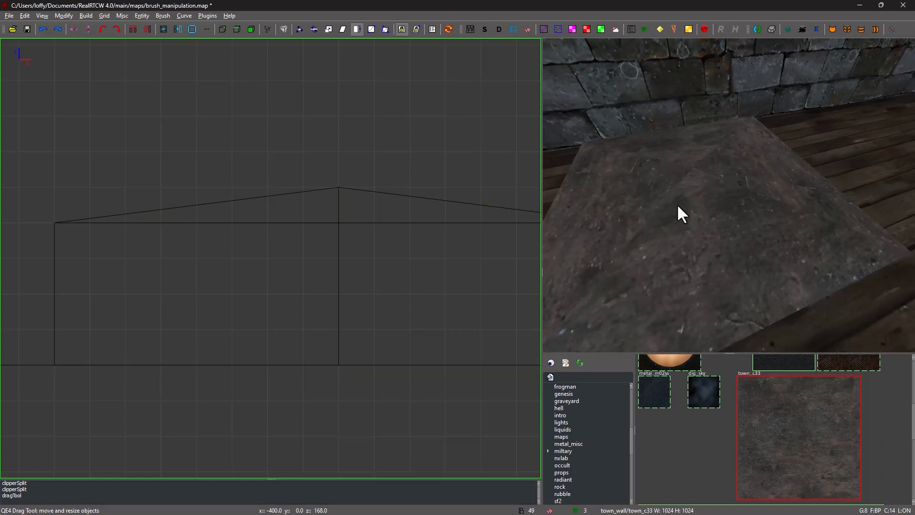
middle_click(647, 190, "ctrl")
middle_click(721, 171, "ctrl")
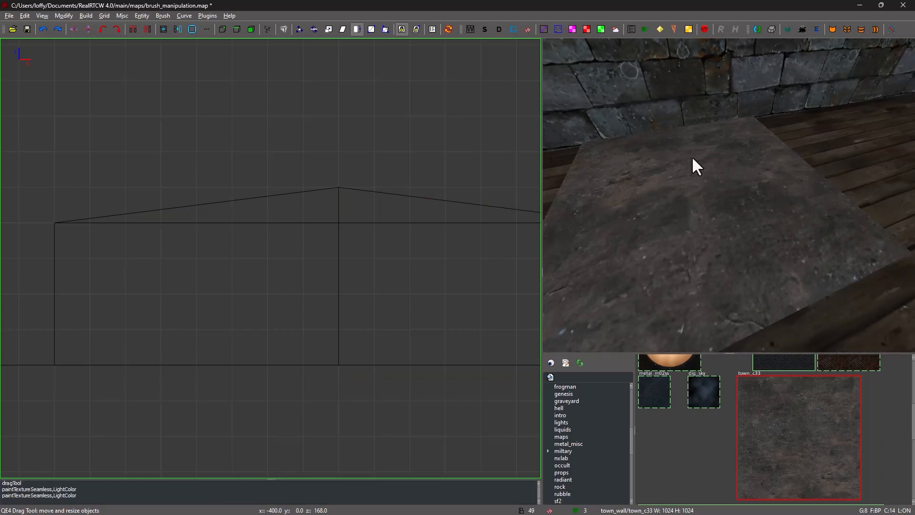
middle_click(691, 170, "ctrl")
right_click(690, 171)
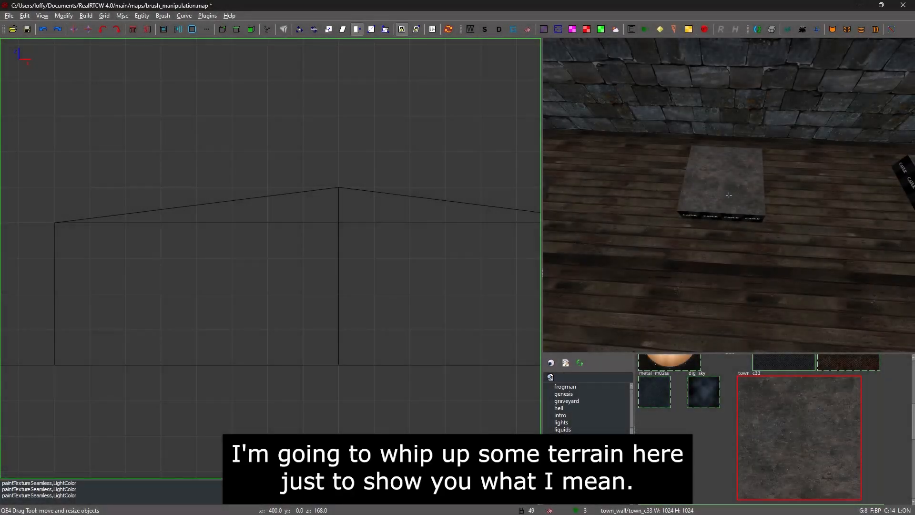
key("w")
right_click(729, 195)
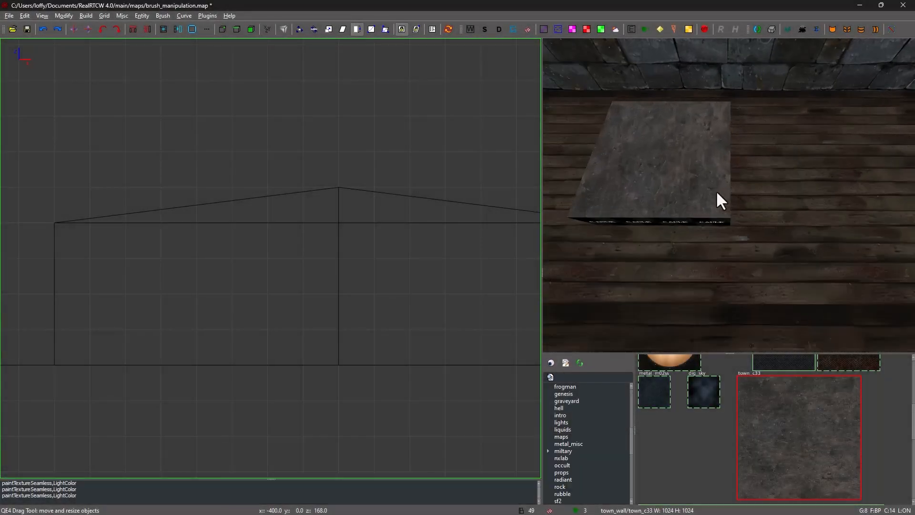
Select the square brush with the town_c33 top and split it along both diagonals with the clip tool.
left_click(716, 190, "shift")
key("ctrl+Tab")
key("ctrl+Tab")
scroll(391, 247, "down", 6)
right_click_drag(391, 247, 420, 215)
key("x")
left_click(225, 152)
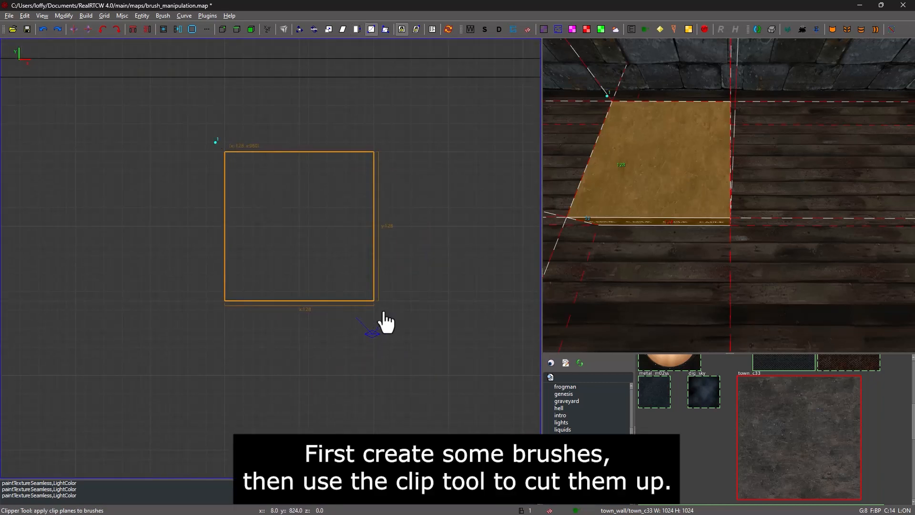
left_click(384, 310)
key("shift+Return")
key("x")
left_click(224, 301)
left_click(374, 152)
key("shift+Return")
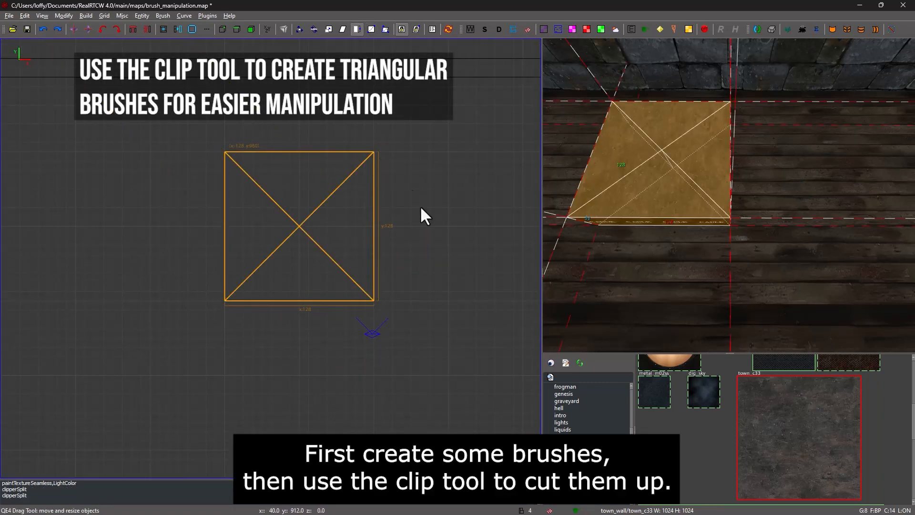
Split the four triangular brushes along the square's horizontal and vertical centre lines to get smaller triangles.
key("x")
left_click(402, 225)
left_click(338, 227)
key("shift+Return")
key("x")
left_click(299, 170)
left_click(299, 263)
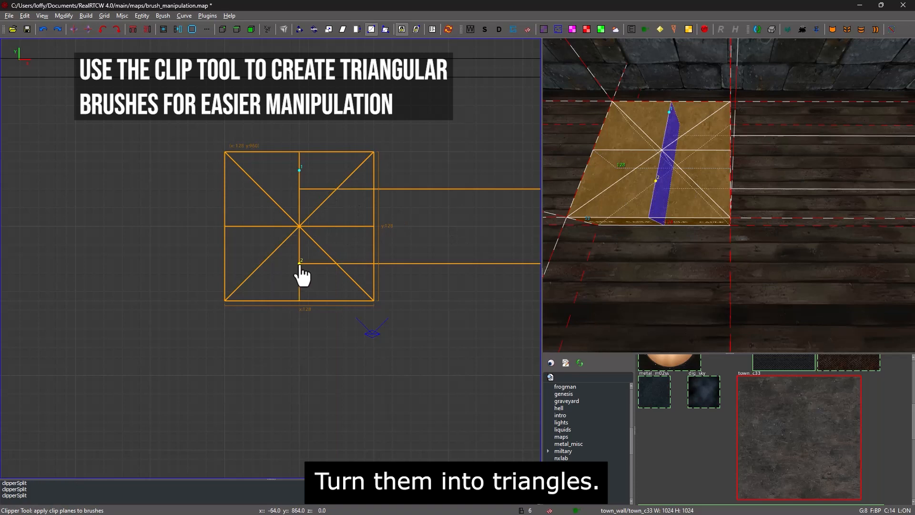
key("shift+Return")
Copy the triangulated square beside itself, copy the pair directly in front to form a 2 by 2 grid, and deselect.
scroll(469, 245, "down", 2)
right_click_drag(469, 245, 336, 216)
key("ctrl+c")
key("ctrl+v")
mouse_move(253, 191)
left_mouse_down()
mouse_move(379, 208)
mouse_move(348, 191)
left_mouse_up()
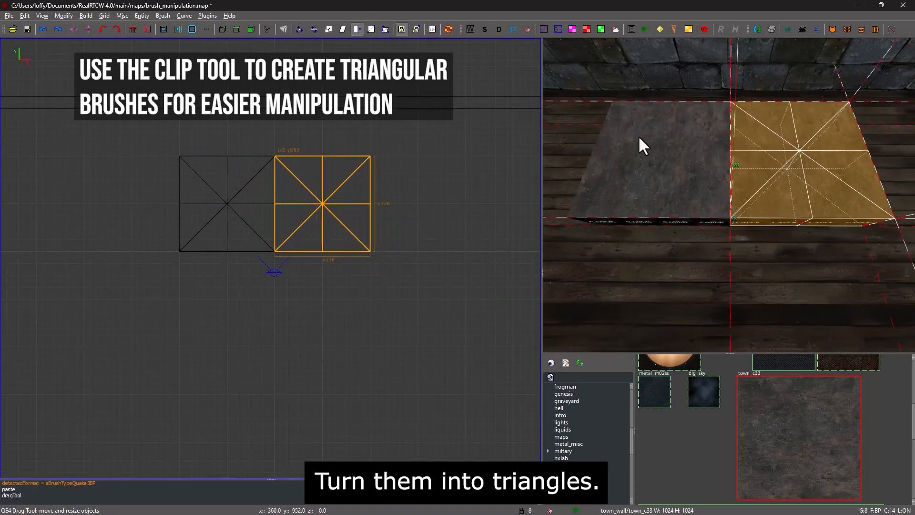
mouse_move(639, 136)
left_mouse_down("shift")
mouse_move(707, 139)
mouse_move(610, 175)
left_mouse_up("shift")
key("ctrl+c")
key("ctrl+v")
left_click_drag(298, 239, 299, 334)
key("Escape")
Select the eight triangular brushes of the front-left square, raise their shared top centre vertex 8 units, and clear the selection.
right_click(629, 215)
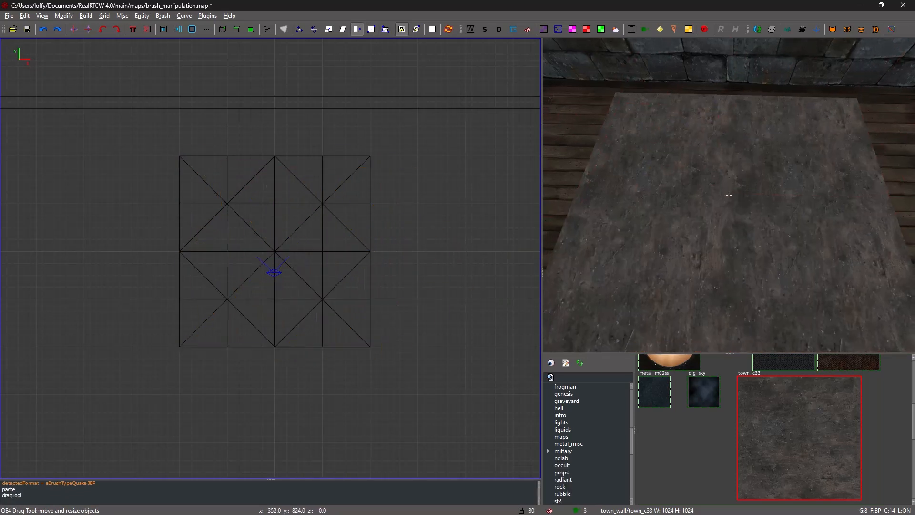
key("s")
key("w")
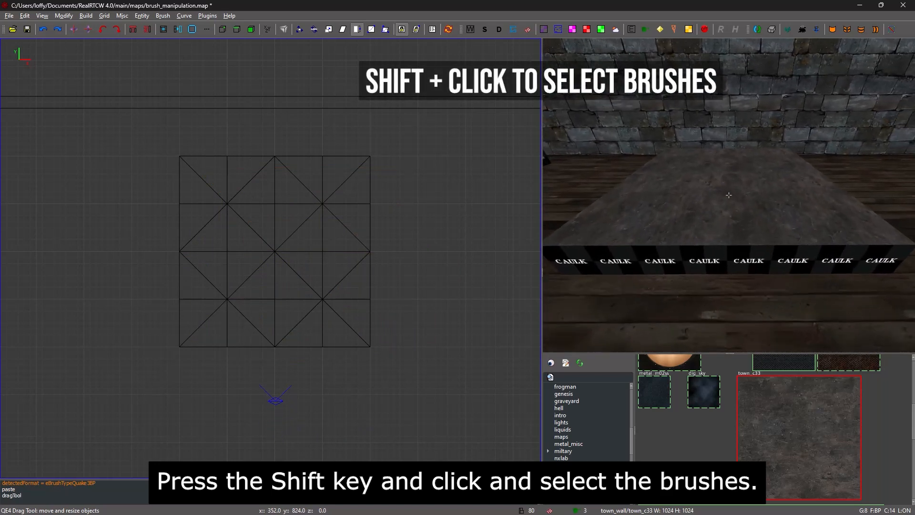
right_click(725, 200)
mouse_move(670, 207)
left_mouse_down("shift")
mouse_move(721, 206)
mouse_move(694, 183)
mouse_move(615, 226)
left_mouse_up("shift")
right_click(615, 226)
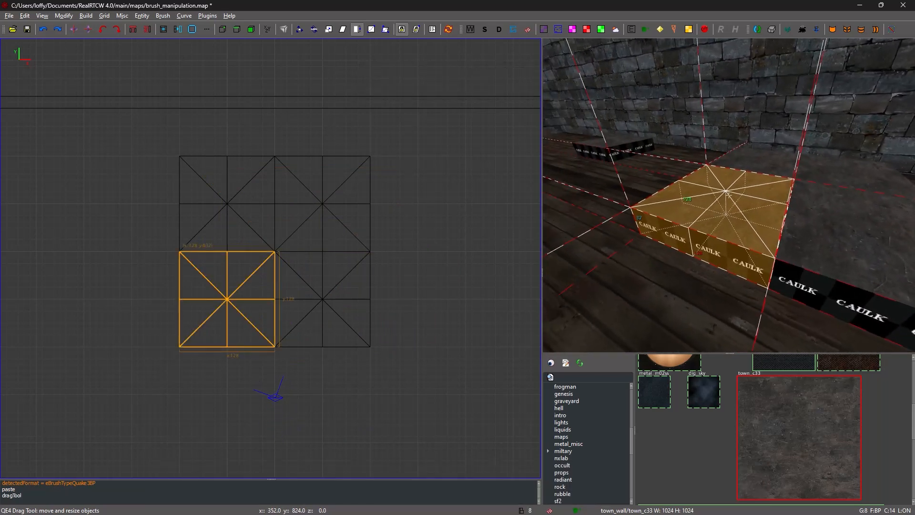
key("w")
key("w")
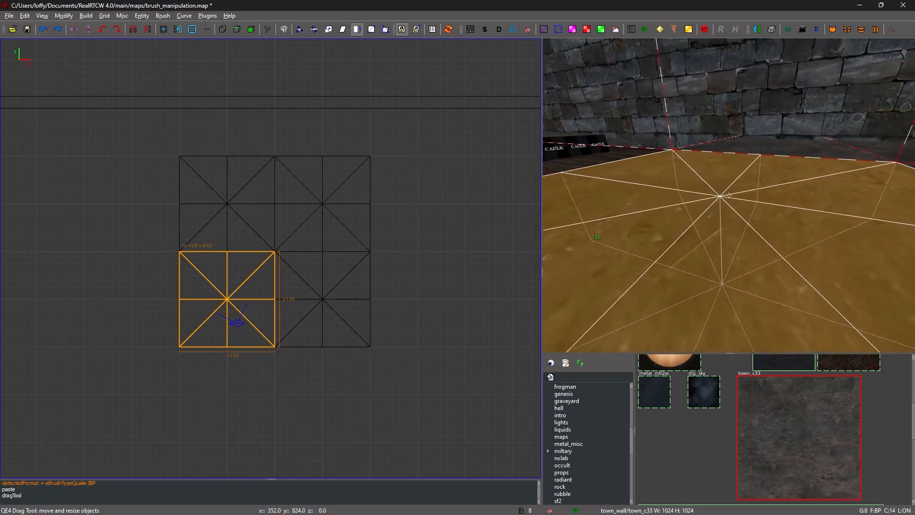
right_click(729, 194)
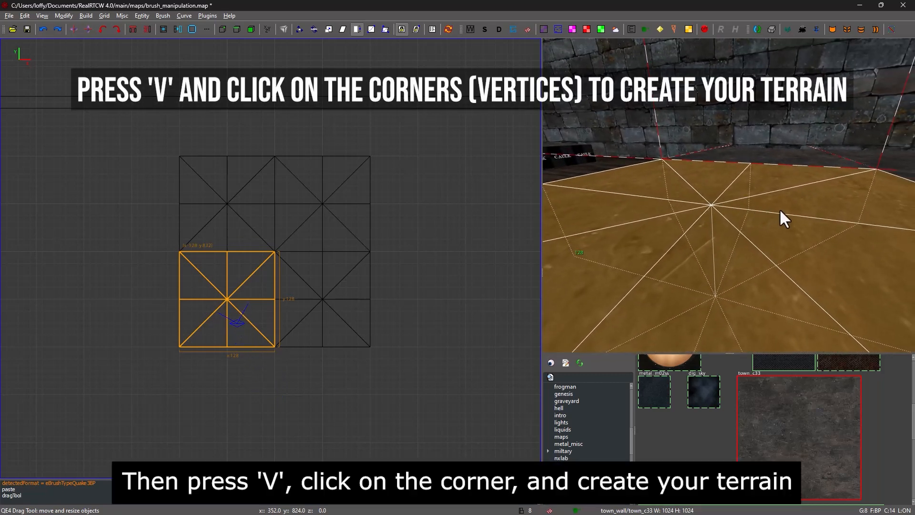
key("v")
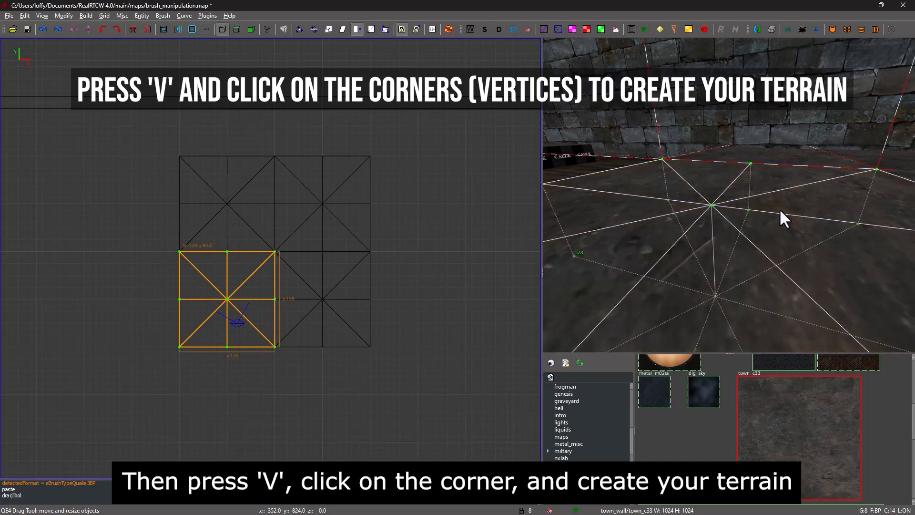
left_click(747, 212)
left_click(712, 206)
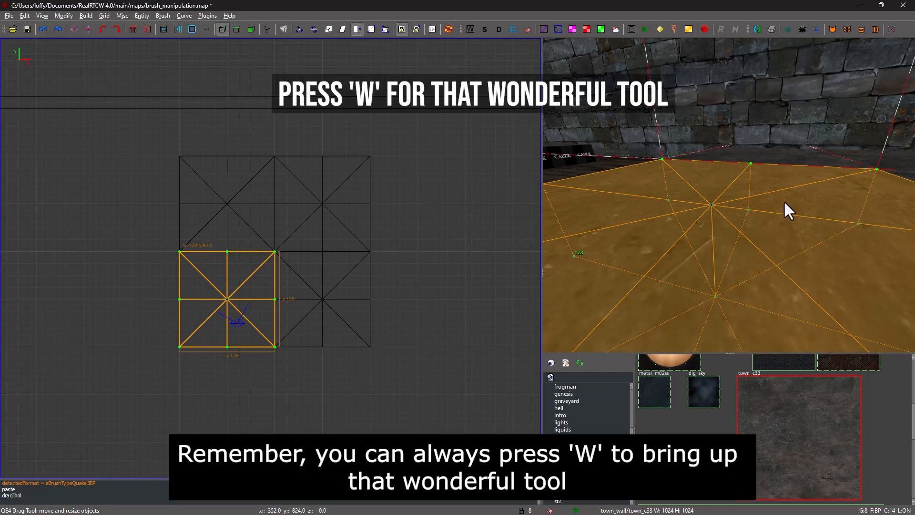
key("w")
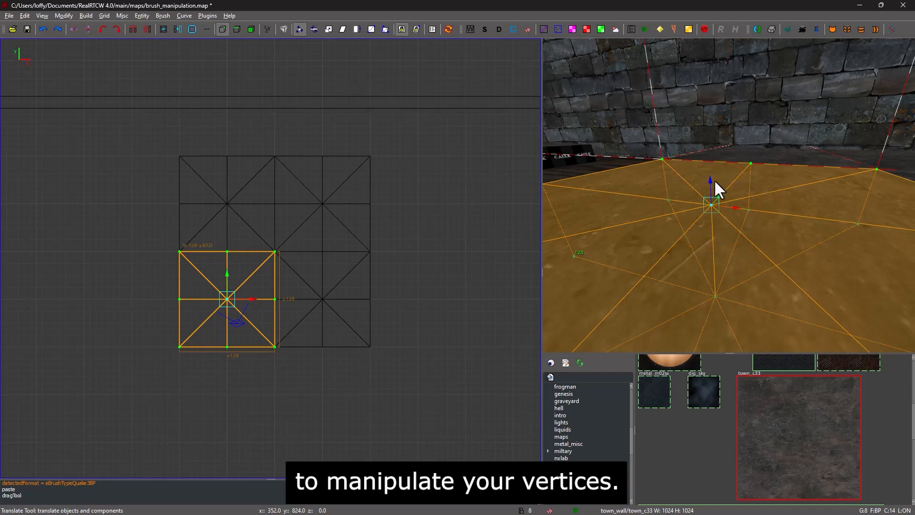
left_click_drag(711, 177, 704, 154)
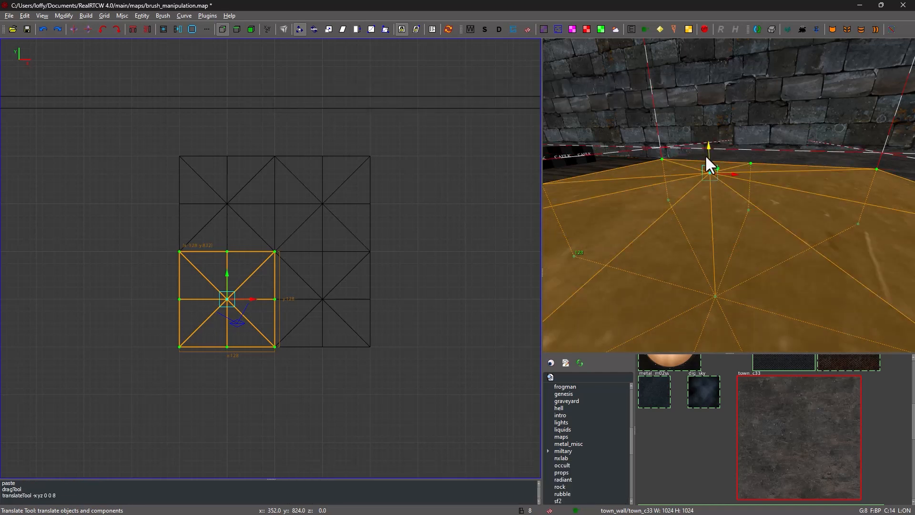
key("Escape")
Select the eight triangular brushes around the centre of the terrain grid and show their vertices.
right_click(751, 186)
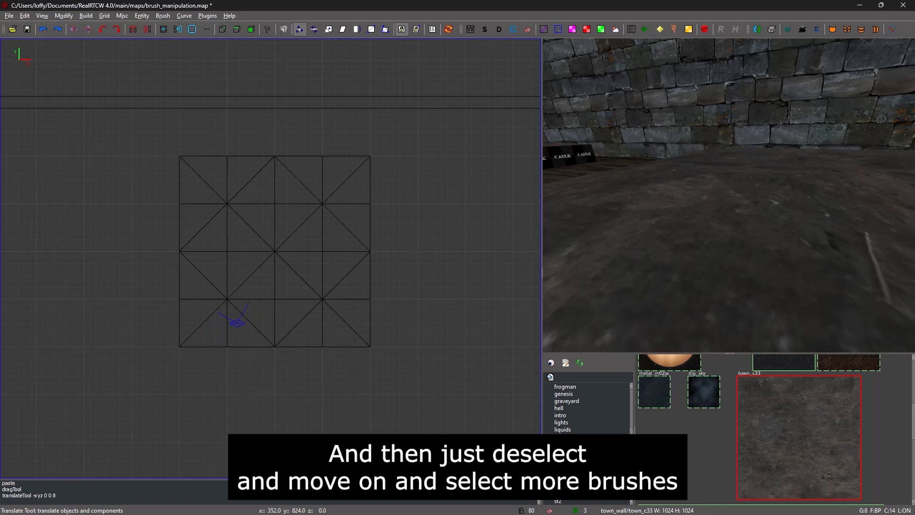
key("s")
key("d")
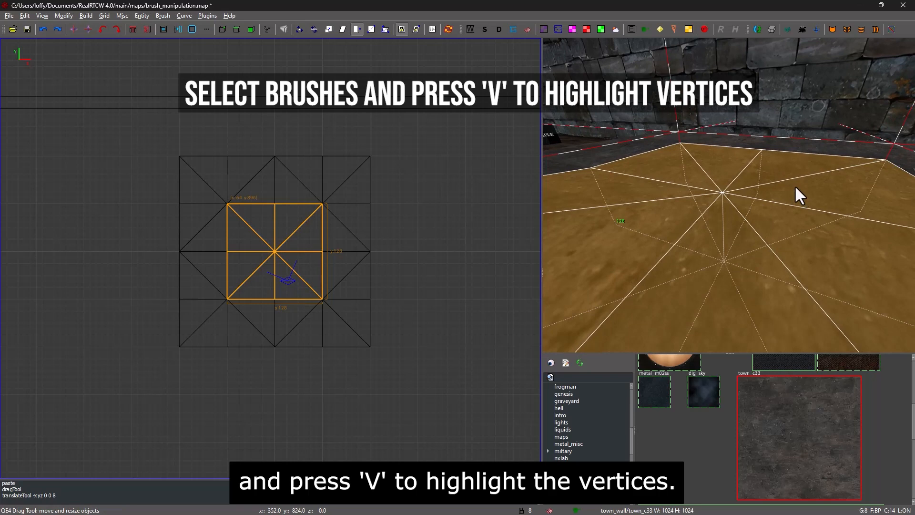
key("v")
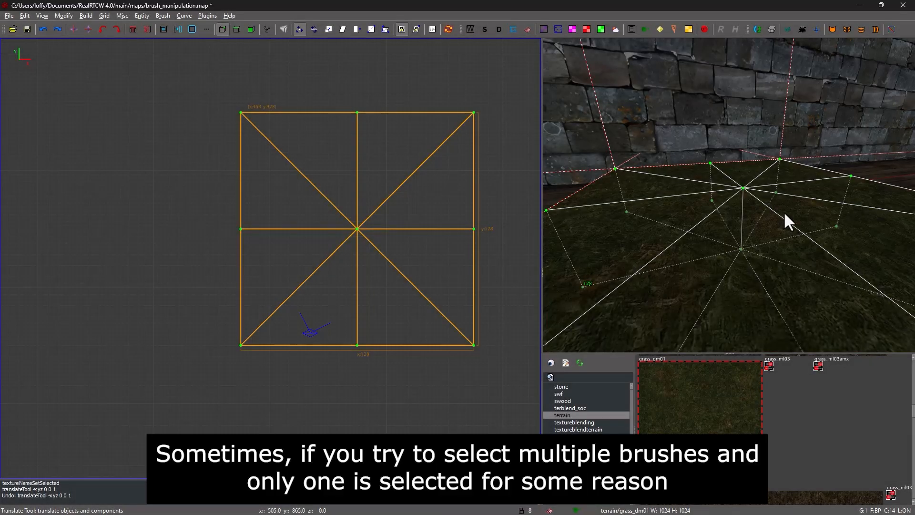
Try to raise the shared centre vertex of the grass_dm01 terrain brushes with the translate tool active.
left_click(742, 187)
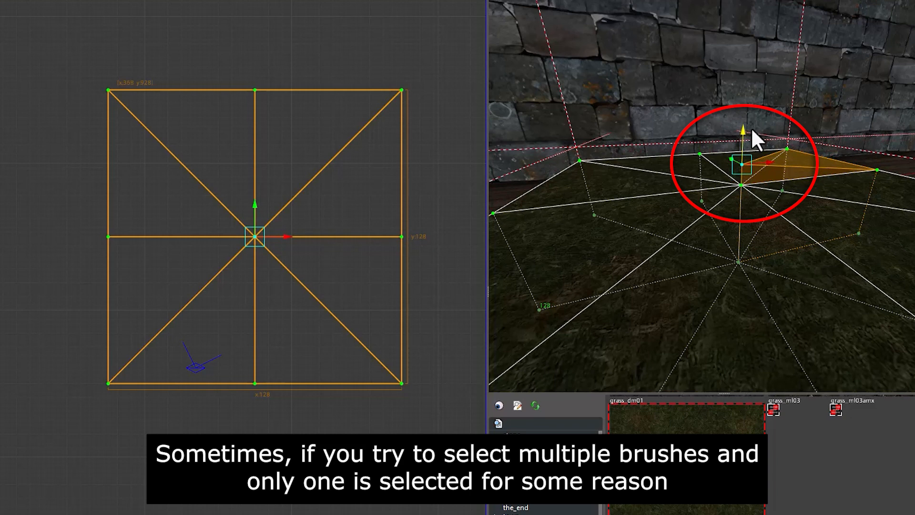
left_click_drag(751, 127, 747, 147)
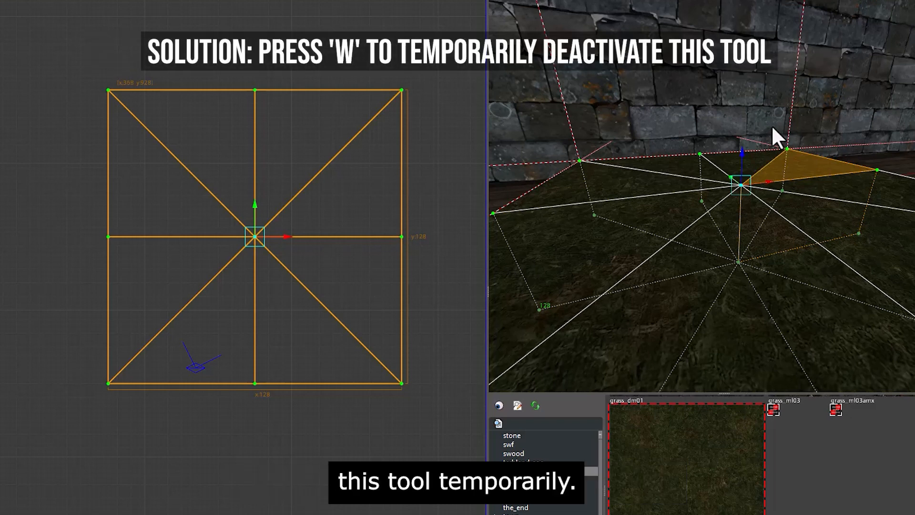
key("w")
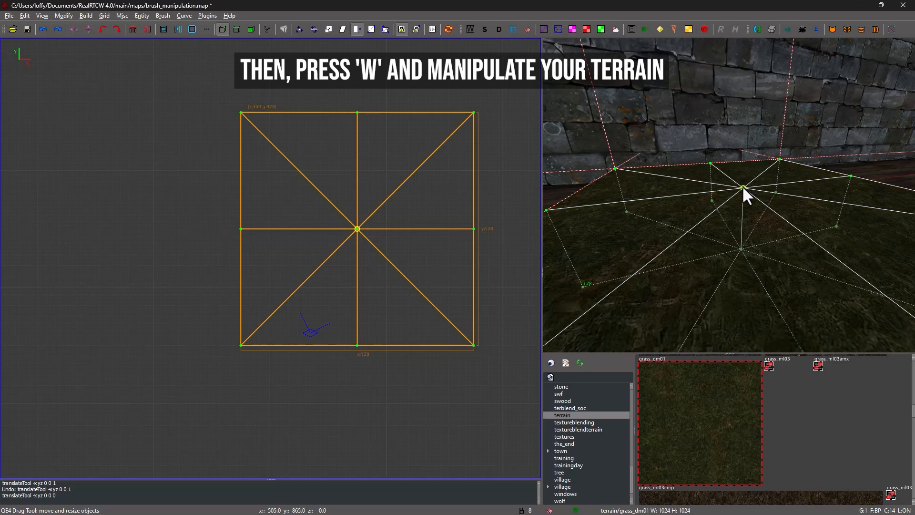
Shift the shared centre vertex of the grass terrain brushes along X, adjust its height, and clear the selection.
key("w")
key("w")
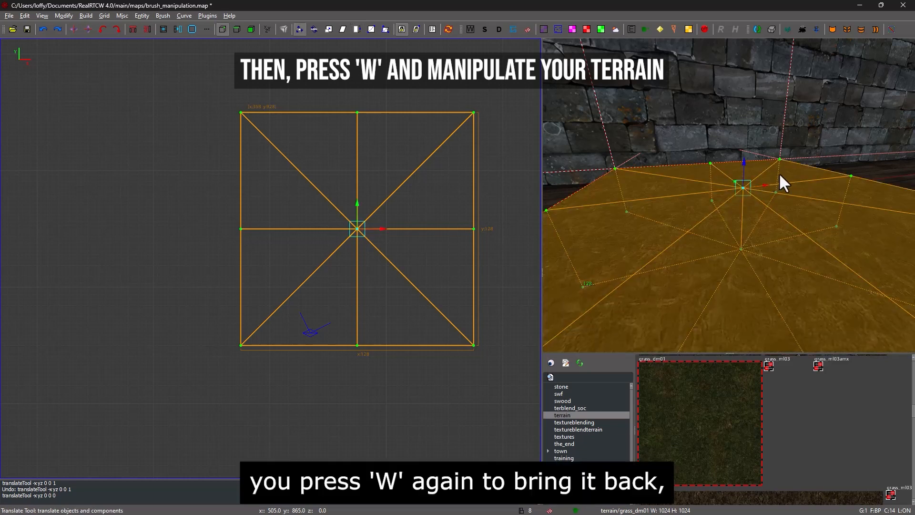
left_click_drag(747, 162, 729, 170)
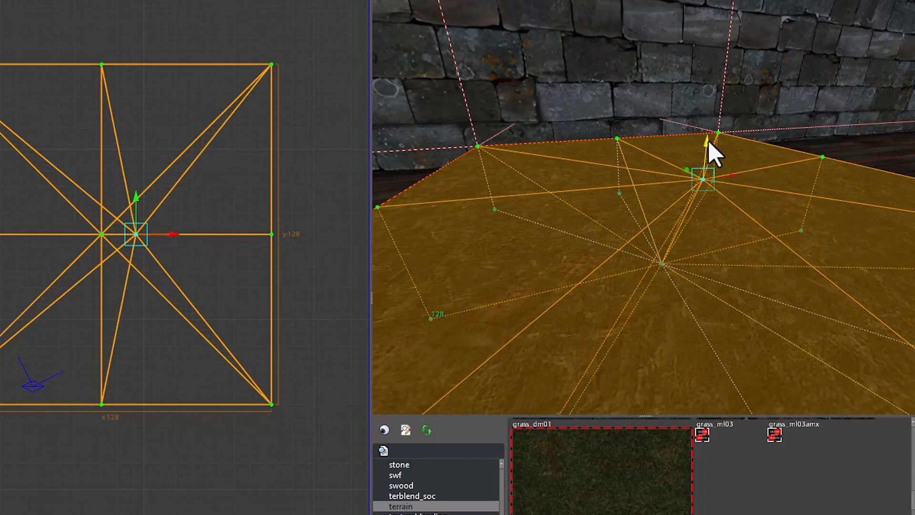
left_click_drag(708, 142, 710, 167)
key("Escape")
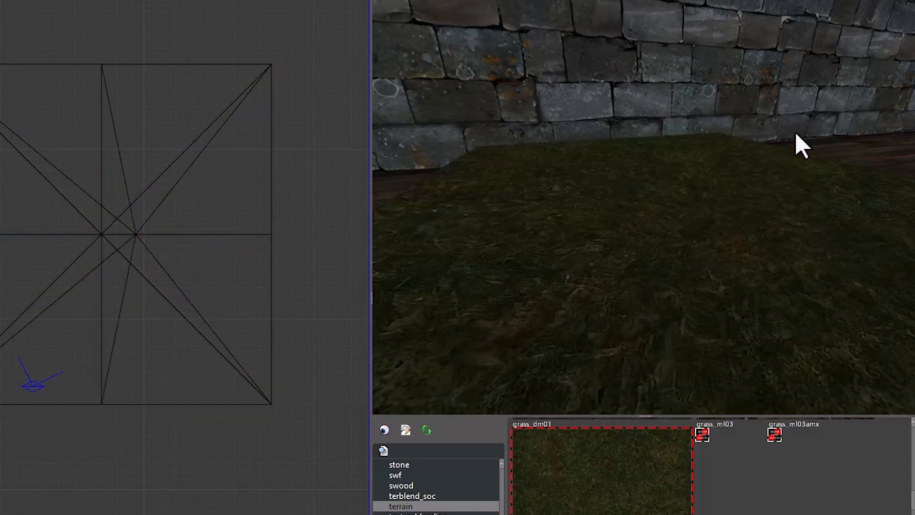
right_click(796, 134)
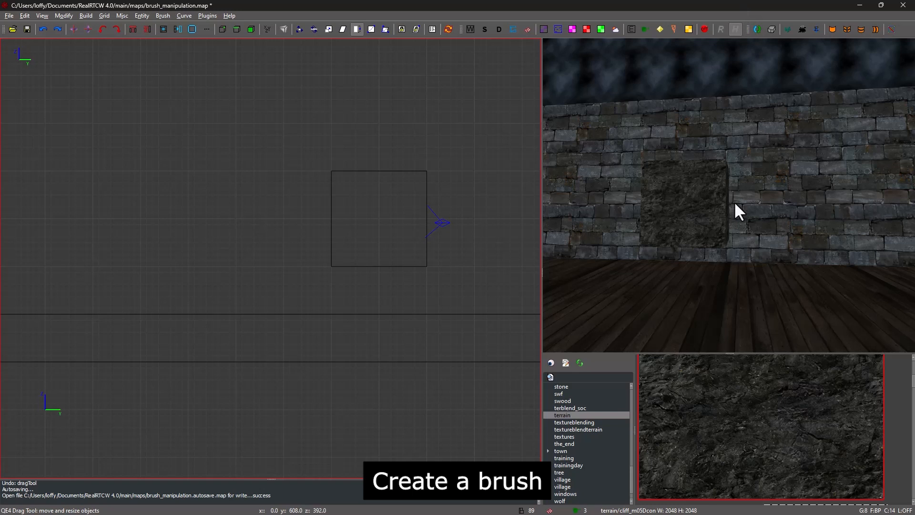
Skew the cliff-textured brush upward along its side in side view and along X in top view, and deselect.
left_click(701, 205, "shift")
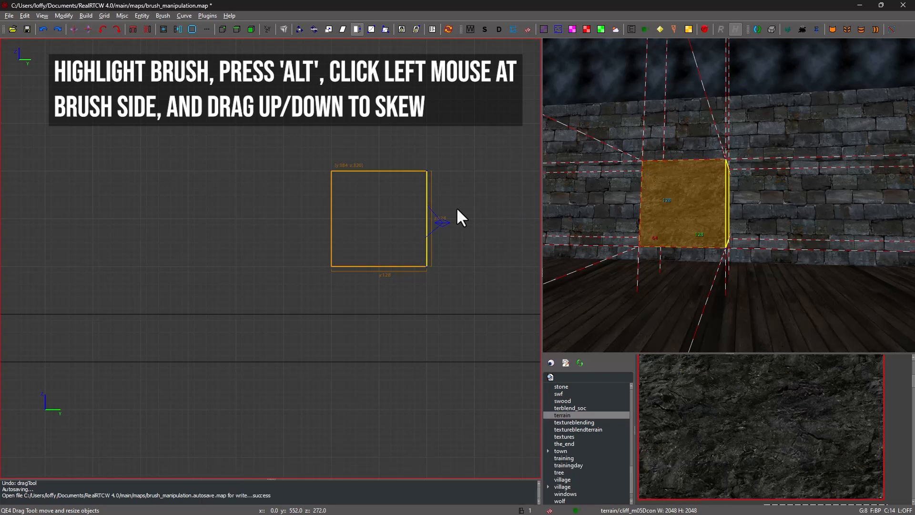
left_click_drag(456, 207, 453, 151, "alt")
key("ctrl+Tab")
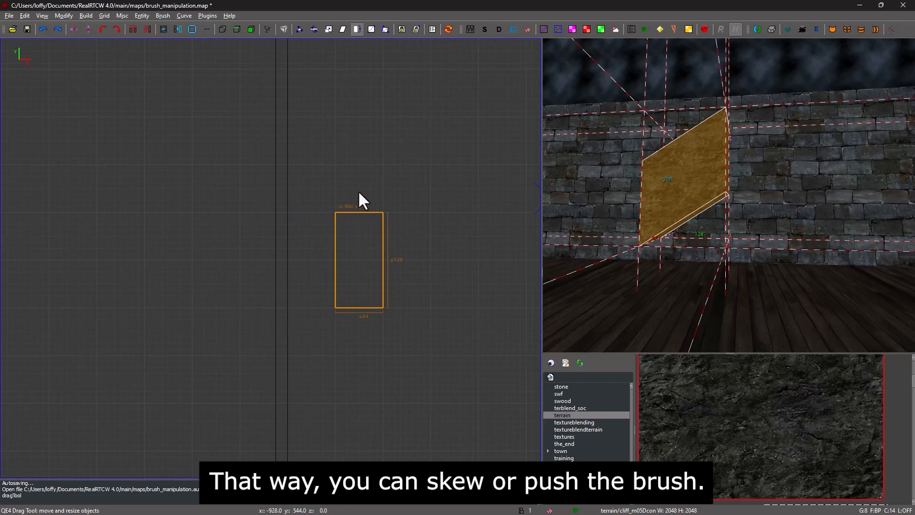
left_click_drag(360, 191, 401, 193, "alt")
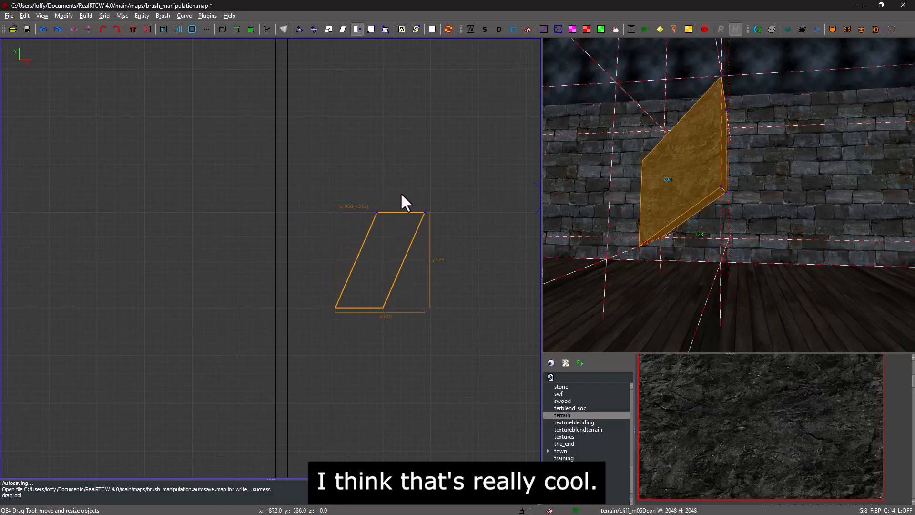
key("ctrl+Tab")
left_click_drag(338, 231, 339, 248, "alt")
key("Escape")
Duplicate the skewed cliff brush directly above the original, shorten the copy's height, and deselect.
left_click(718, 242, "shift")
key("space")
left_click_drag(281, 280, 280, 186)
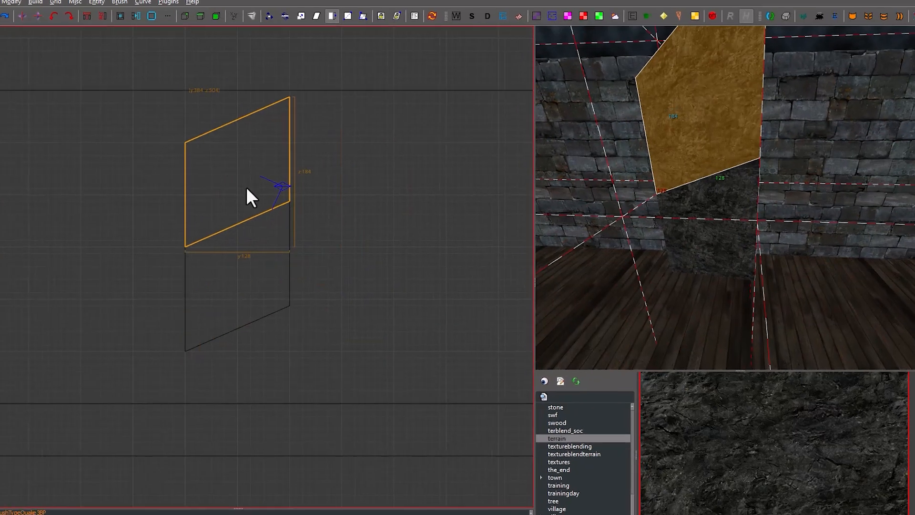
key("ctrl+Tab")
key("ctrl+Tab")
left_click_drag(202, 188, 202, 239)
key("Escape")
Duplicate both stacked cliff brushes next to the originals, make the copies narrower, skew them to a shallower angle, and deselect.
left_click_drag(722, 152, 720, 238, "shift")
key("ctrl+Tab")
key("ctrl+Tab")
right_click_drag(196, 318, 241, 332)
key("space")
left_click_drag(241, 332, 304, 205)
right_click_drag(586, 205, 596, 205)
key("ctrl+Tab")
key("ctrl+Tab")
mouse_move(157, 323)
left_mouse_down()
mouse_move(172, 268)
mouse_move(156, 267)
left_mouse_up()
right_click_drag(606, 214, 625, 210)
mouse_move(250, 182)
left_mouse_down("alt")
mouse_move(219, 236)
mouse_move(146, 232)
left_mouse_up("alt")
key("ctrl+Tab")
key("Escape")
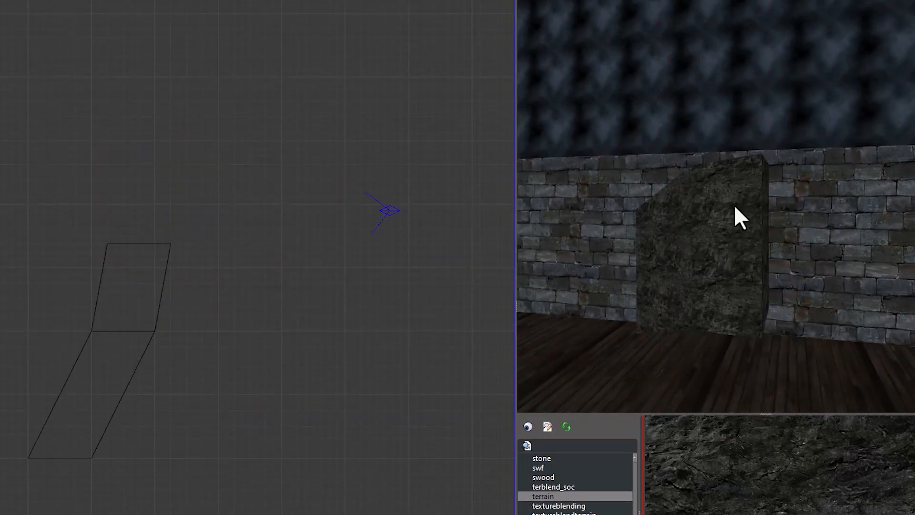
Duplicate the second pair of cliff brushes next to it, skew the third pair in the opposite direction, and deselect.
left_click_drag(735, 205, 730, 248, "shift")
key("space")
left_click_drag(131, 296, 147, 209)
mouse_move(152, 130)
left_mouse_down("alt")
mouse_move(130, 154)
mouse_move(114, 132)
left_mouse_up("alt")
key("ctrl+Tab")
key("ctrl+Tab")
mouse_move(143, 230)
left_mouse_down()
mouse_move(153, 214)
mouse_move(143, 223)
left_mouse_up()
mouse_move(233, 256)
left_mouse_down("alt")
mouse_move(249, 296)
mouse_move(274, 284)
left_mouse_up("alt")
key("Escape")
Select all six cliff brushes, lower them into the floor, and clip off the part below the floor surface.
mouse_move(691, 205)
right_mouse_down()
mouse_move(710, 200)
mouse_move(682, 200)
right_mouse_up()
mouse_move(653, 214)
left_mouse_down("shift")
mouse_move(730, 147)
mouse_move(777, 200)
left_mouse_up("shift")
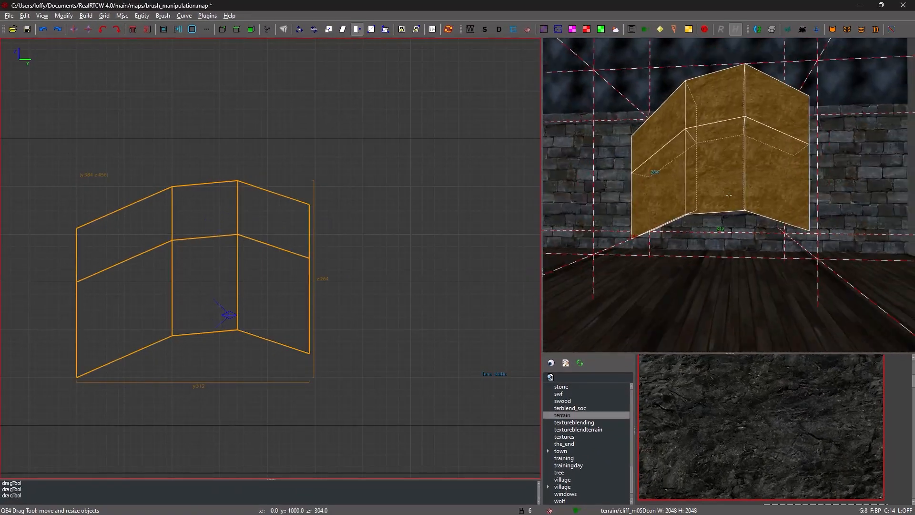
right_click_drag(215, 287, 295, 190)
mouse_move(296, 190)
left_mouse_down()
mouse_move(313, 291)
mouse_move(301, 297)
left_mouse_up()
key("x")
left_click(436, 326)
left_click(136, 326)
key("Return")
right_click_drag(691, 205, 667, 248)
key("ctrl+Tab")
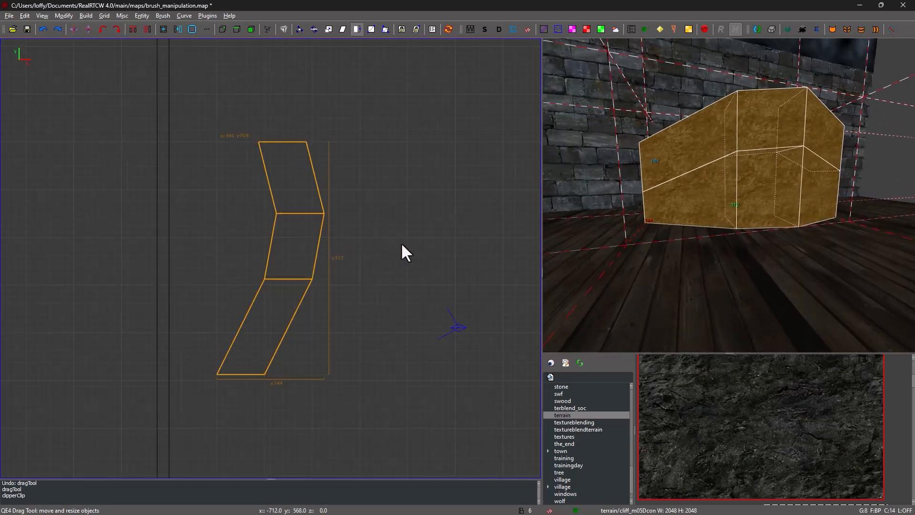
Move the six cliff brushes into the stone wall, clip off the part behind the wall face, and deselect.
left_click_drag(281, 184, 166, 192)
key("x")
left_click(169, 419)
left_click(169, 112)
key("Return")
key("Escape")
Pick the castle_grid_c19m wall texture and paint it seamlessly across the adjoining faces of the cliff formation.
right_click_drag(761, 224, 780, 230)
middle_click(781, 231)
mouse_move(780, 230)
middle_mouse_down("ctrl")
mouse_move(603, 218)
mouse_move(754, 234)
middle_mouse_up("ctrl")
right_click_drag(754, 235, 757, 214)
middle_click(810, 233)
middle_click_drag(810, 233, 705, 239, "ctrl")
right_click_drag(706, 239, 727, 195)
mouse_move(727, 196)
middle_mouse_down("ctrl")
mouse_move(699, 238)
mouse_move(803, 181)
middle_mouse_up("ctrl")
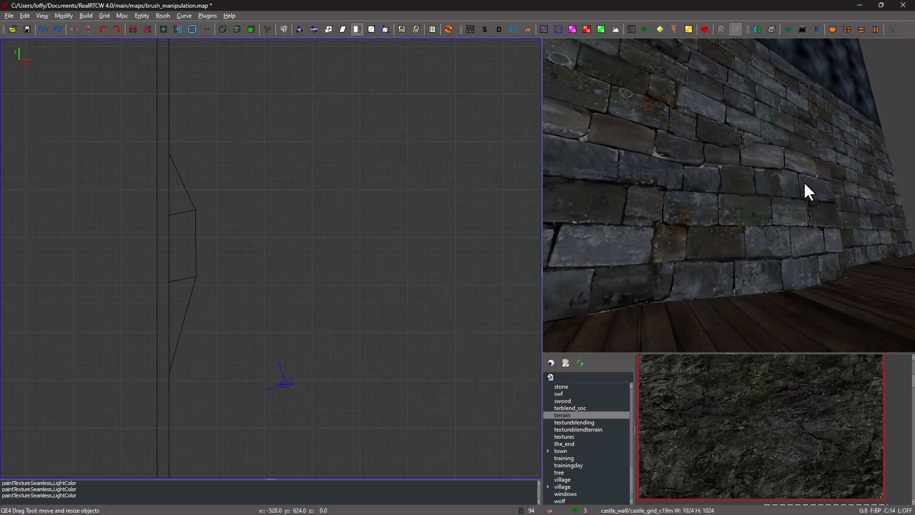
right_click_drag(804, 181, 761, 231)
middle_click_drag(761, 232, 758, 145, "ctrl")
Show the hidden map objects and start the brush_manipulation map in the game.
key("w")
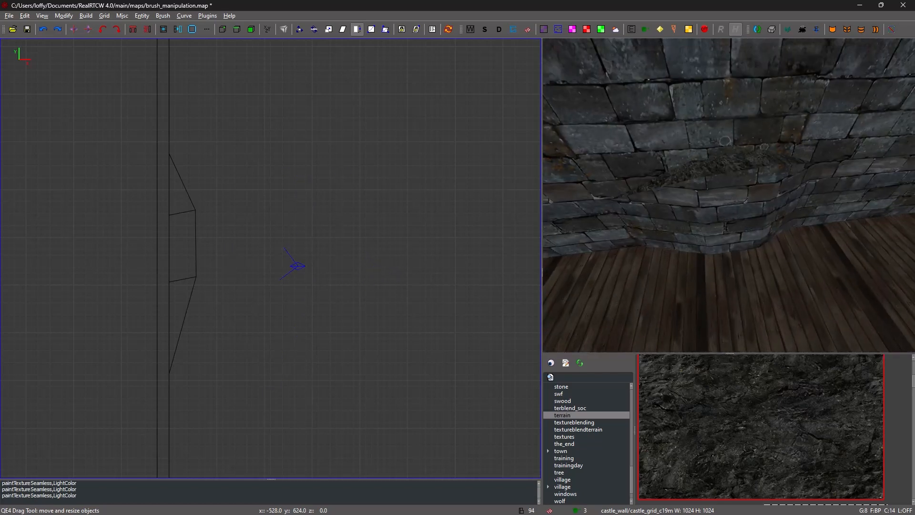
key("shift+h")
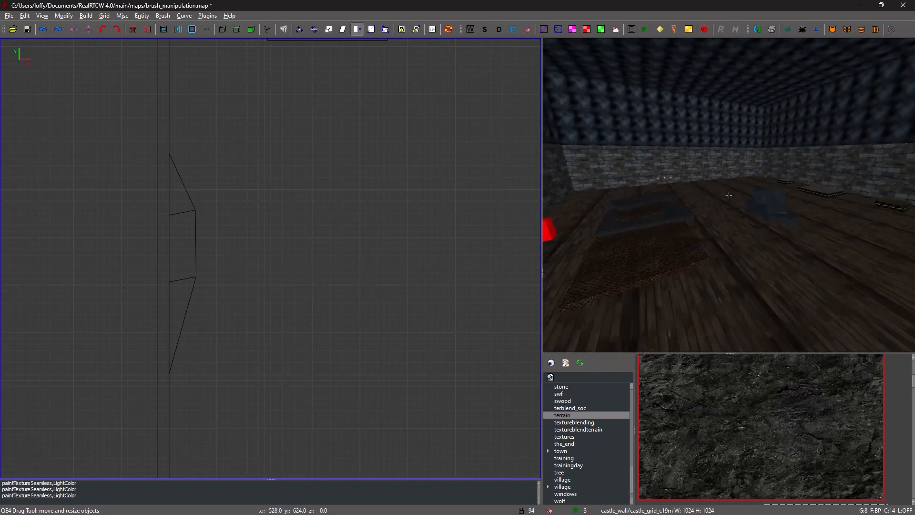
left_click(149, 151)
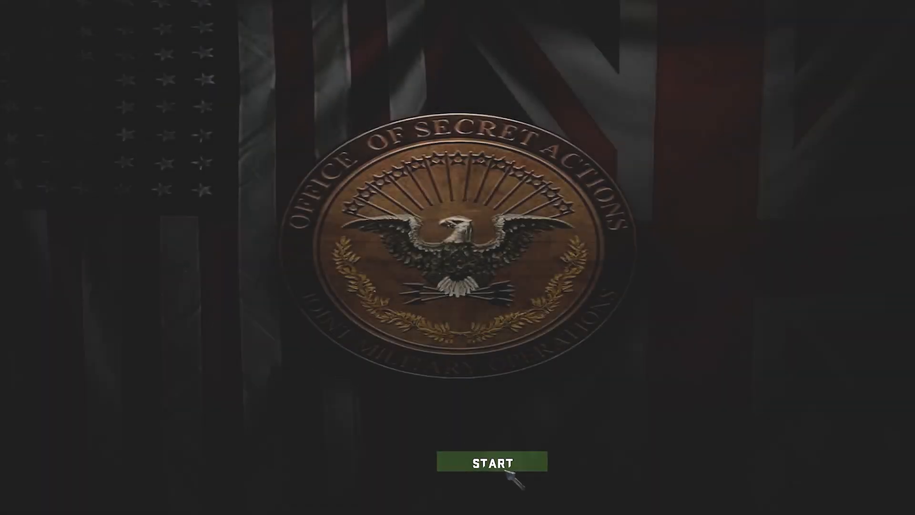
left_click(505, 465)
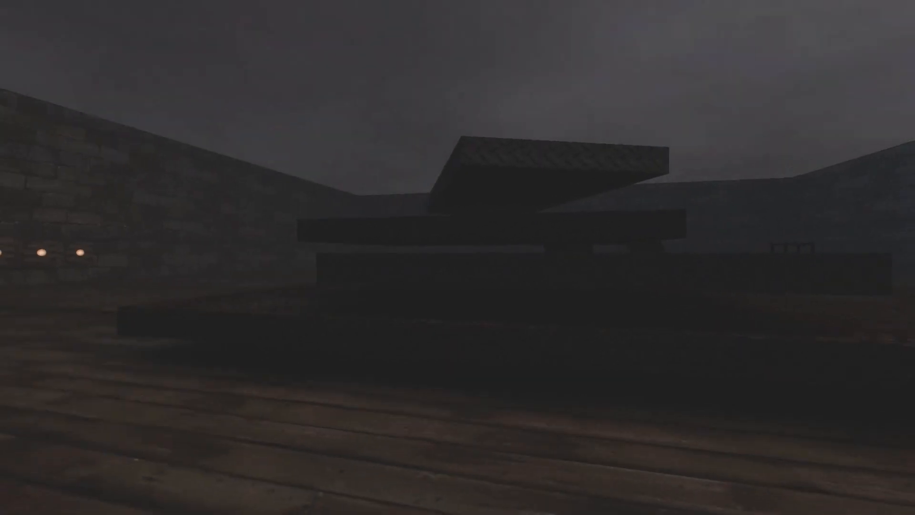
key("w")
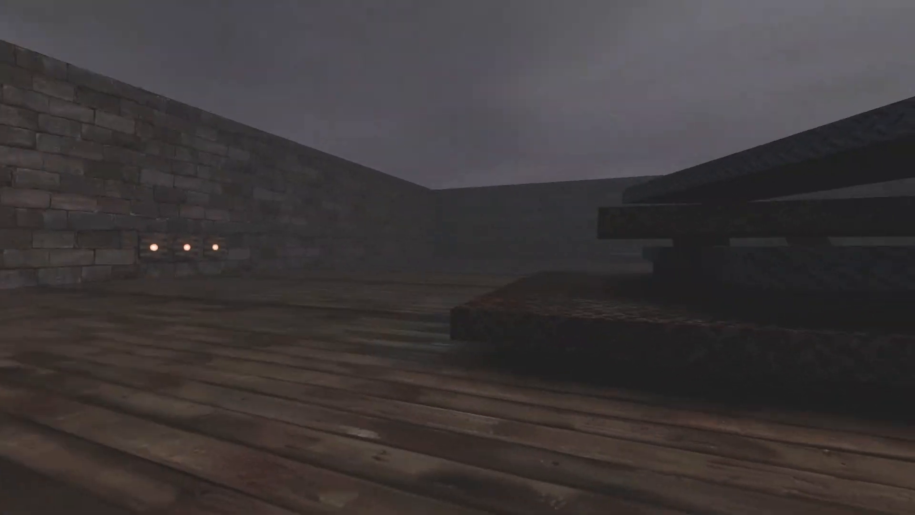
key("a")
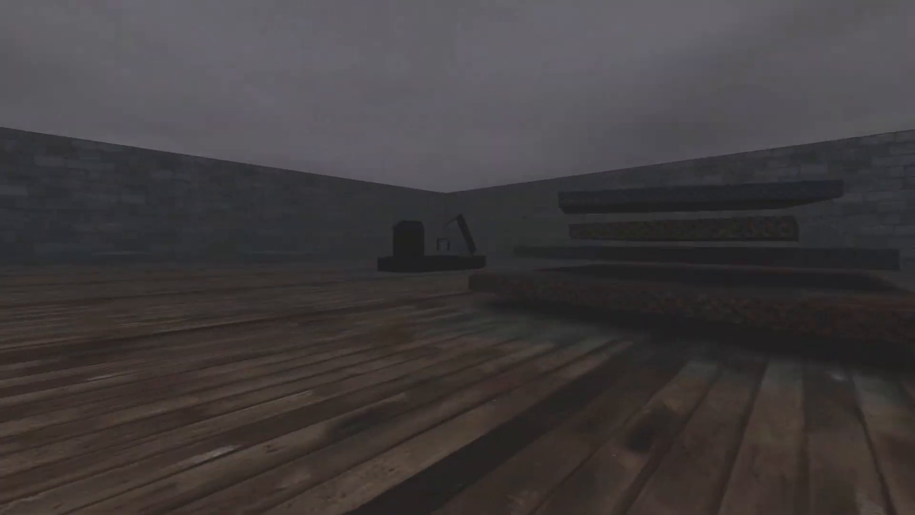
key("w")
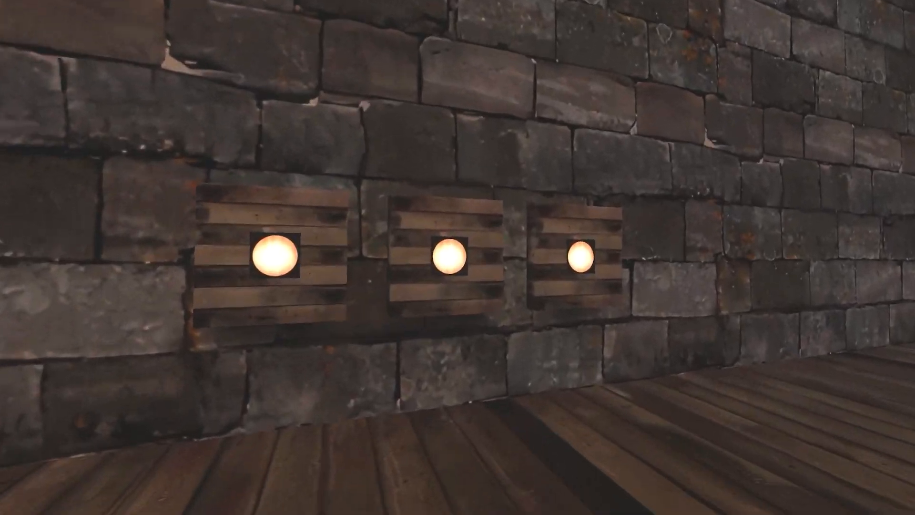
key("w")
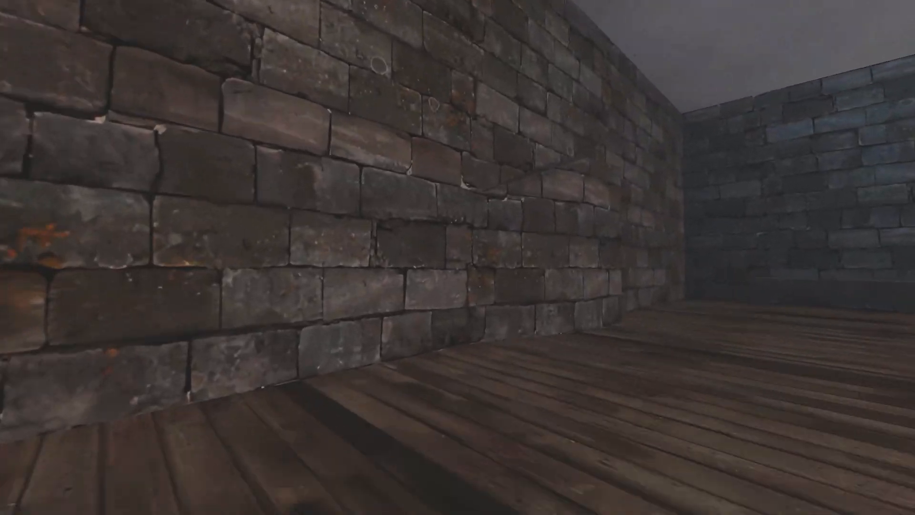
key("w")
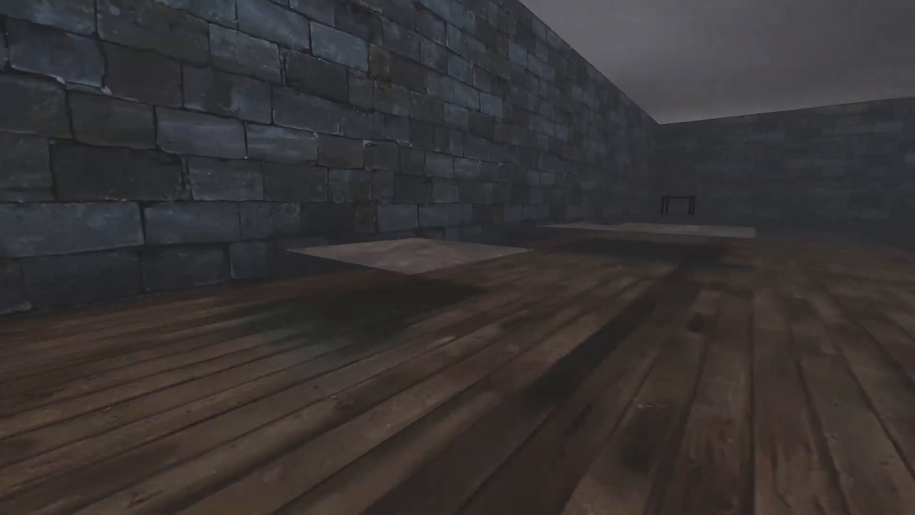
key("w")
key("space")
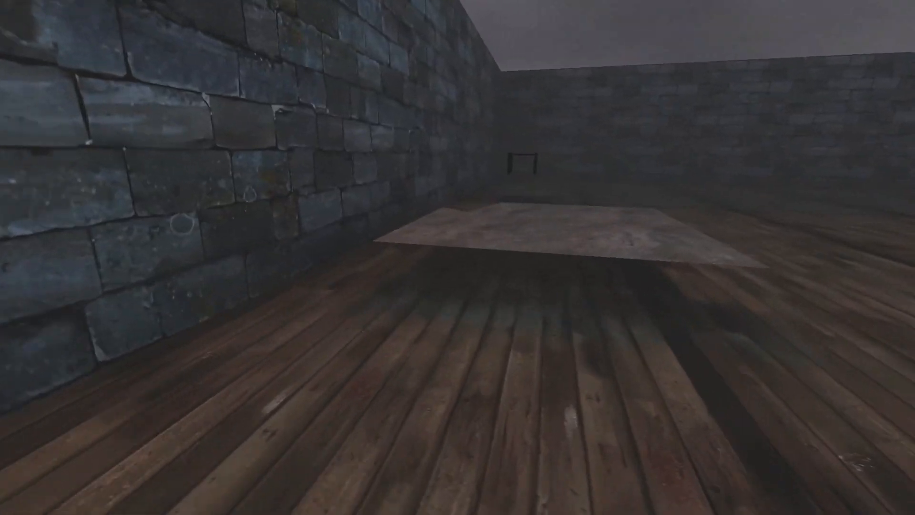
key("w")
key("space")
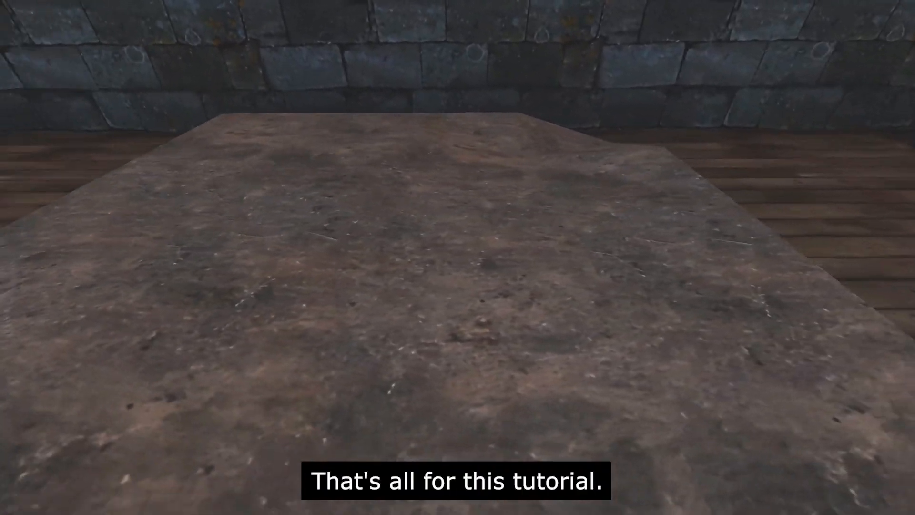
key("w")
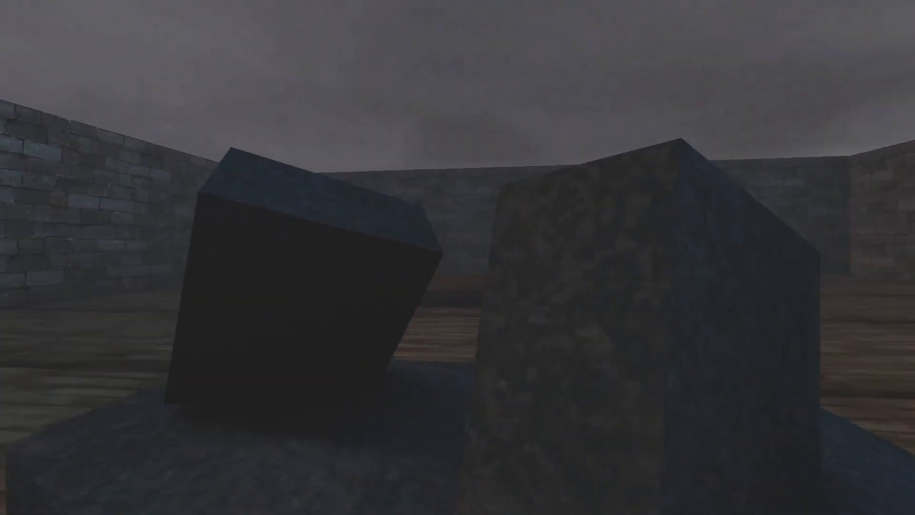
key("w")
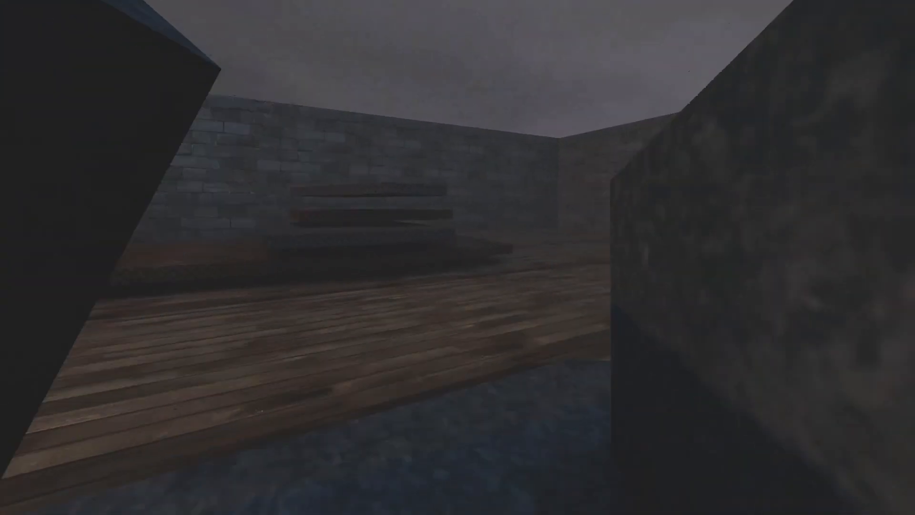